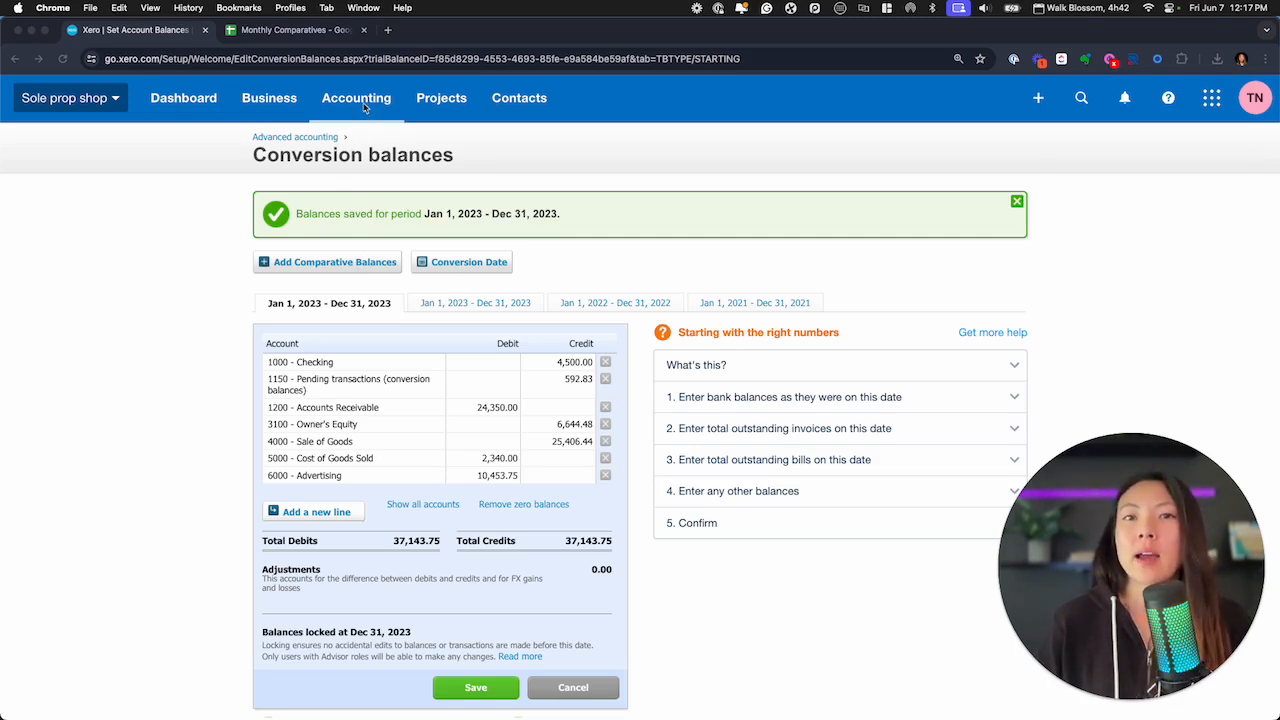
# Search the accounting reports for "budget" and open Budget Manager.
pyautogui.click(359, 106)
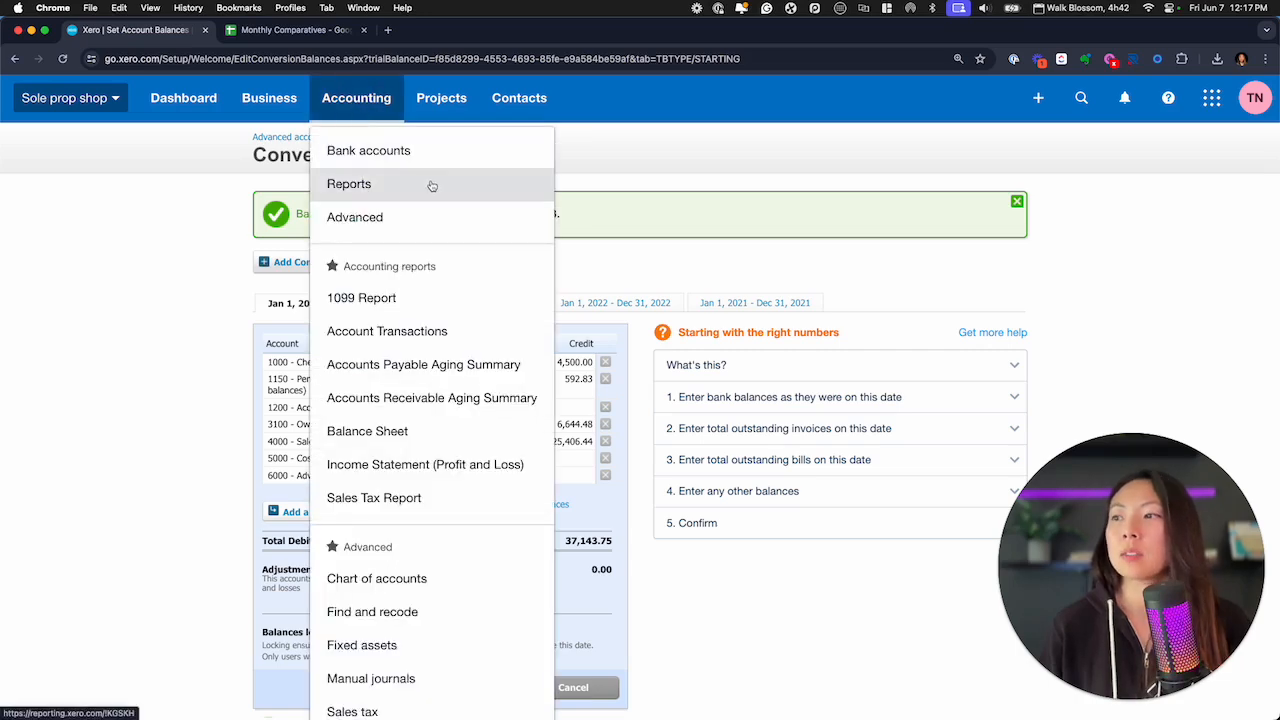
pyautogui.click(432, 186)
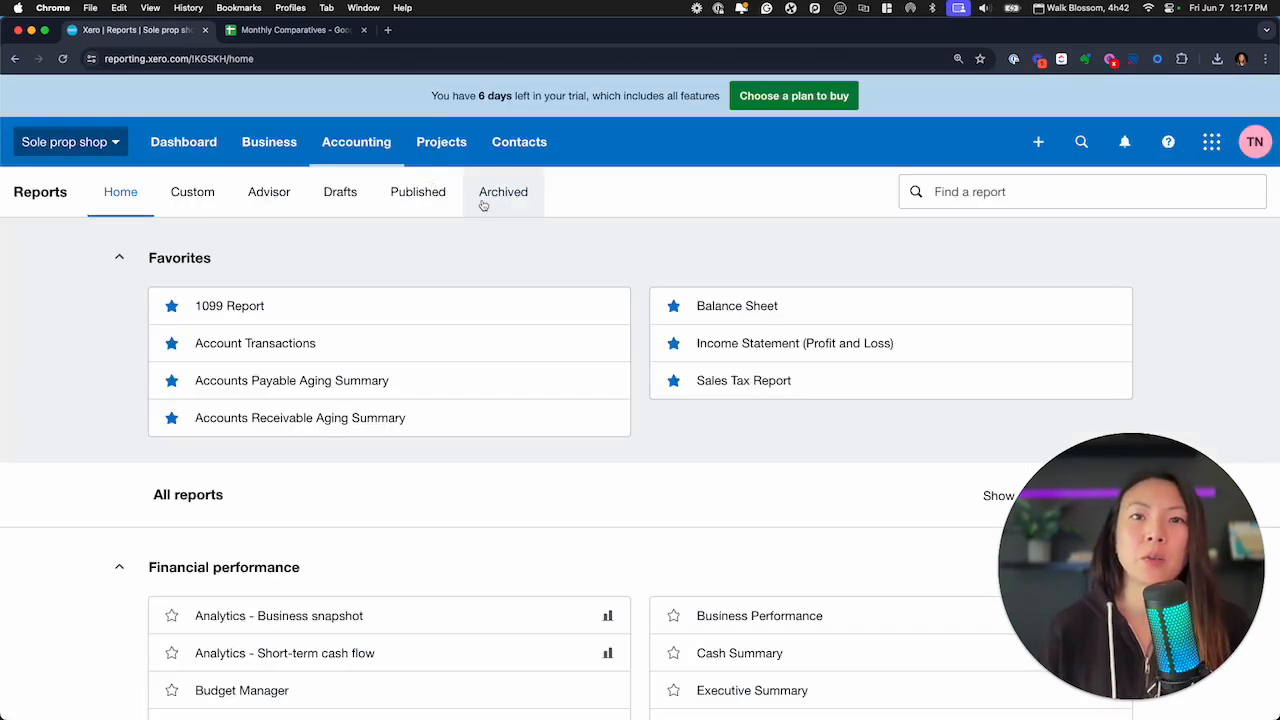
pyautogui.click(988, 197)
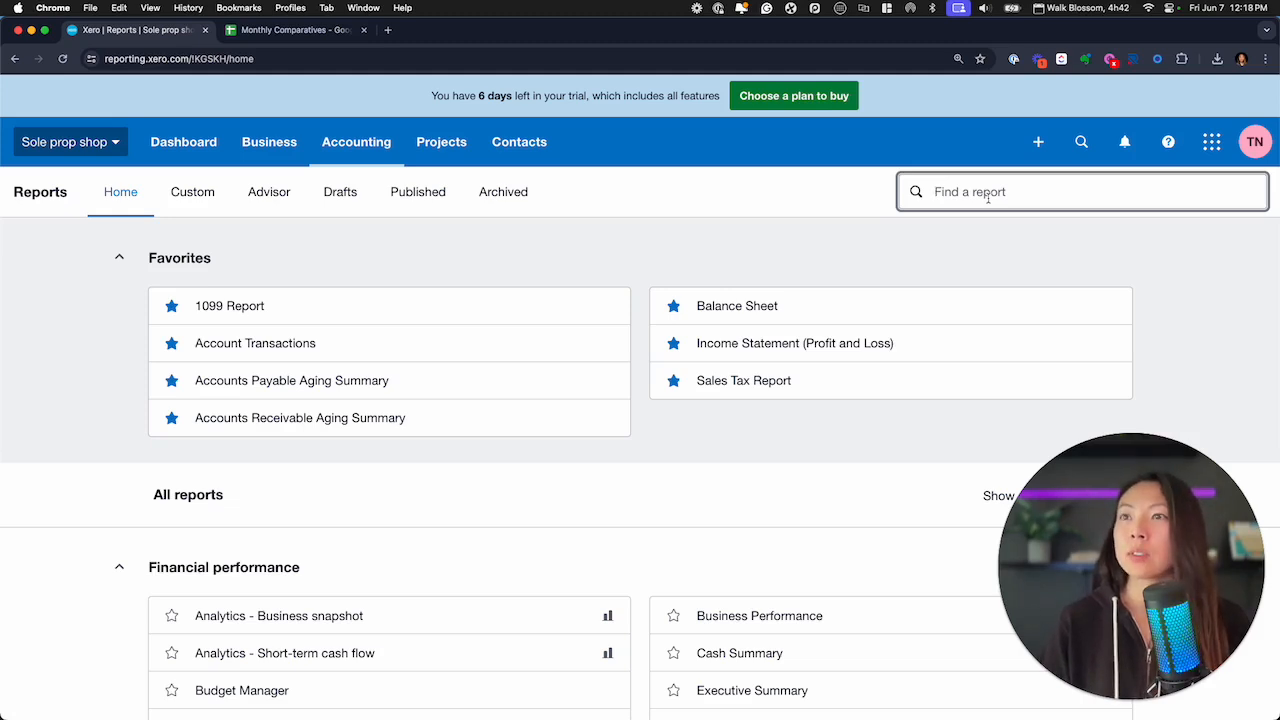
pyautogui.write('budget')
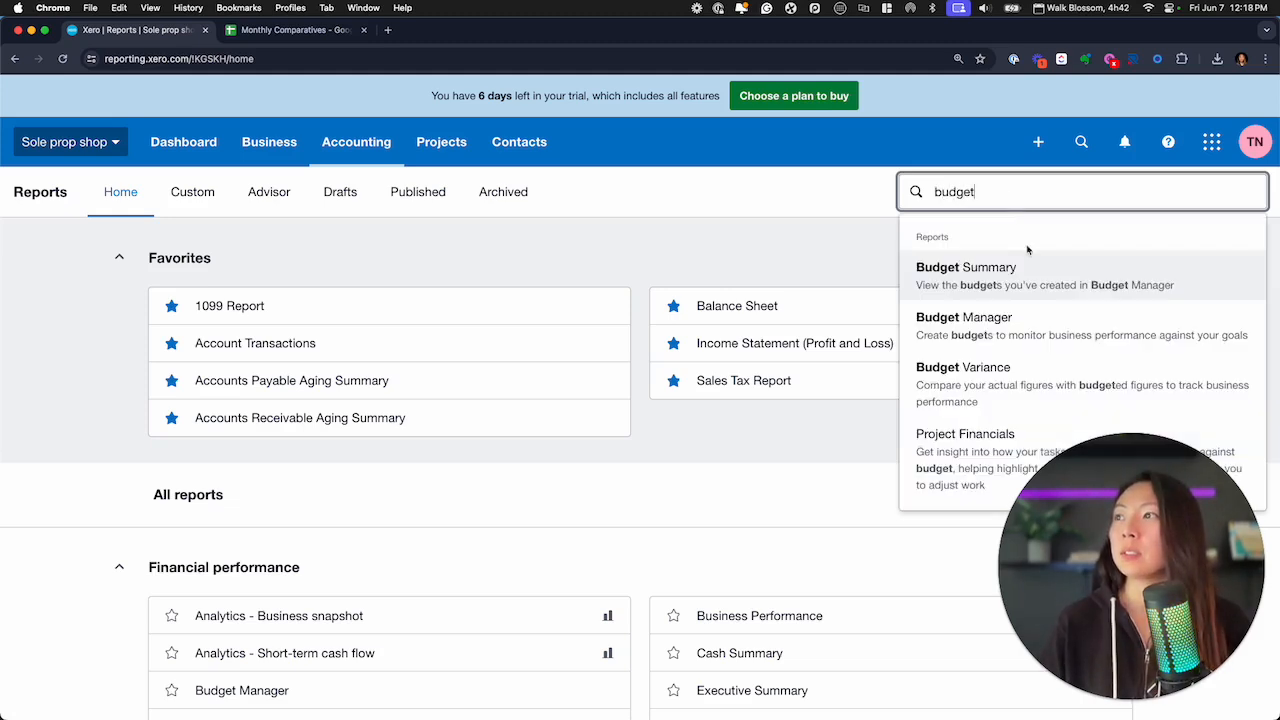
pyautogui.click(1078, 337)
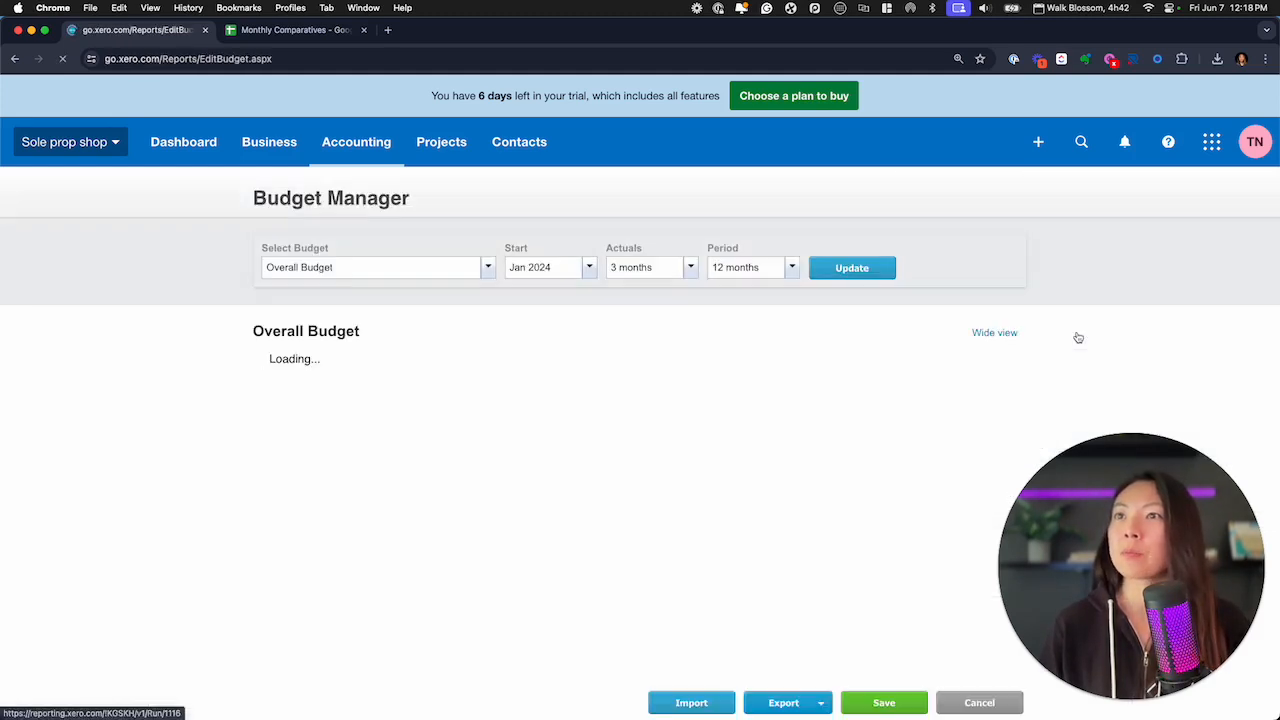
# Add and save a new budget named "Monthly Comparative Historical Balance".
pyautogui.press('super+equal')
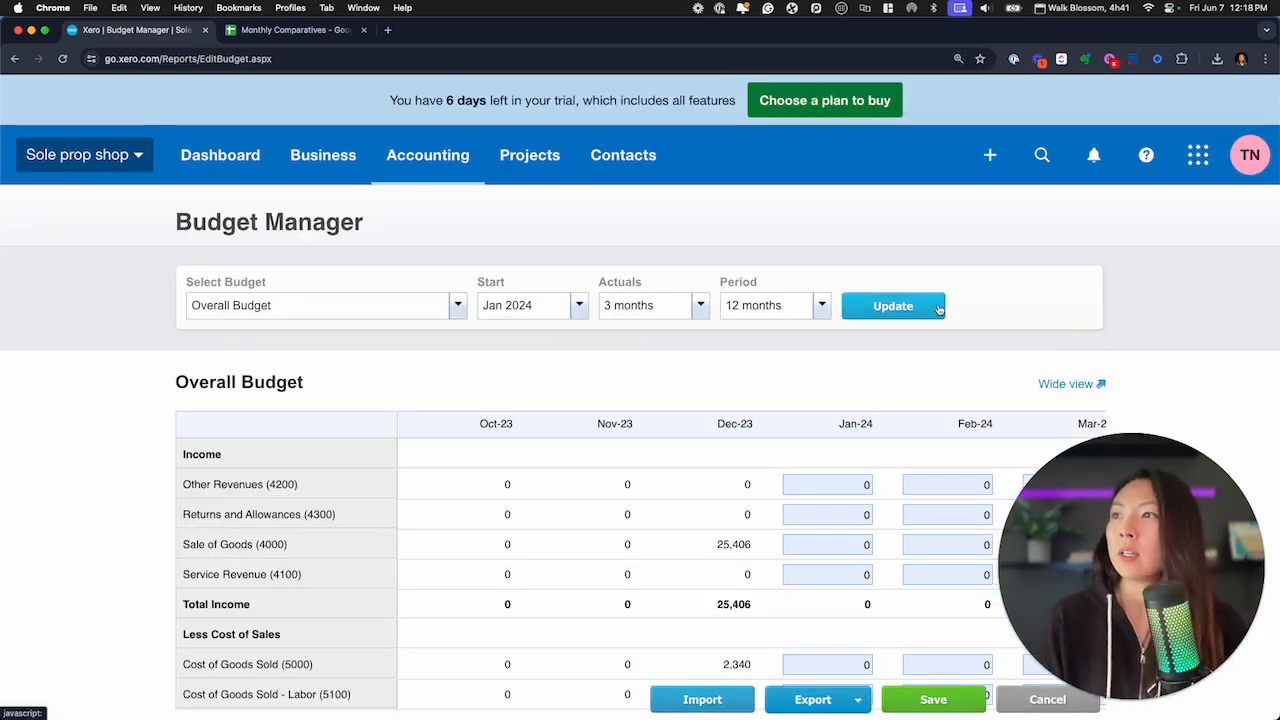
pyautogui.click(275, 305)
pyautogui.click(275, 358)
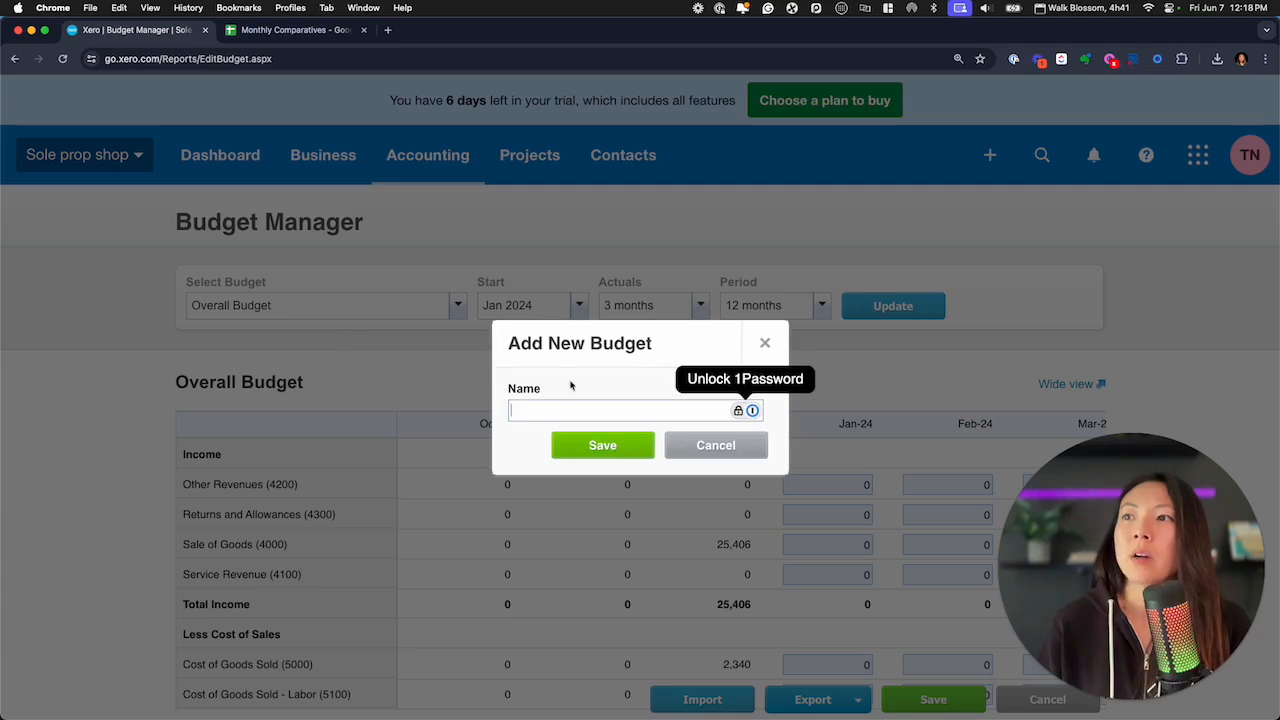
pyautogui.write('Monthly ')
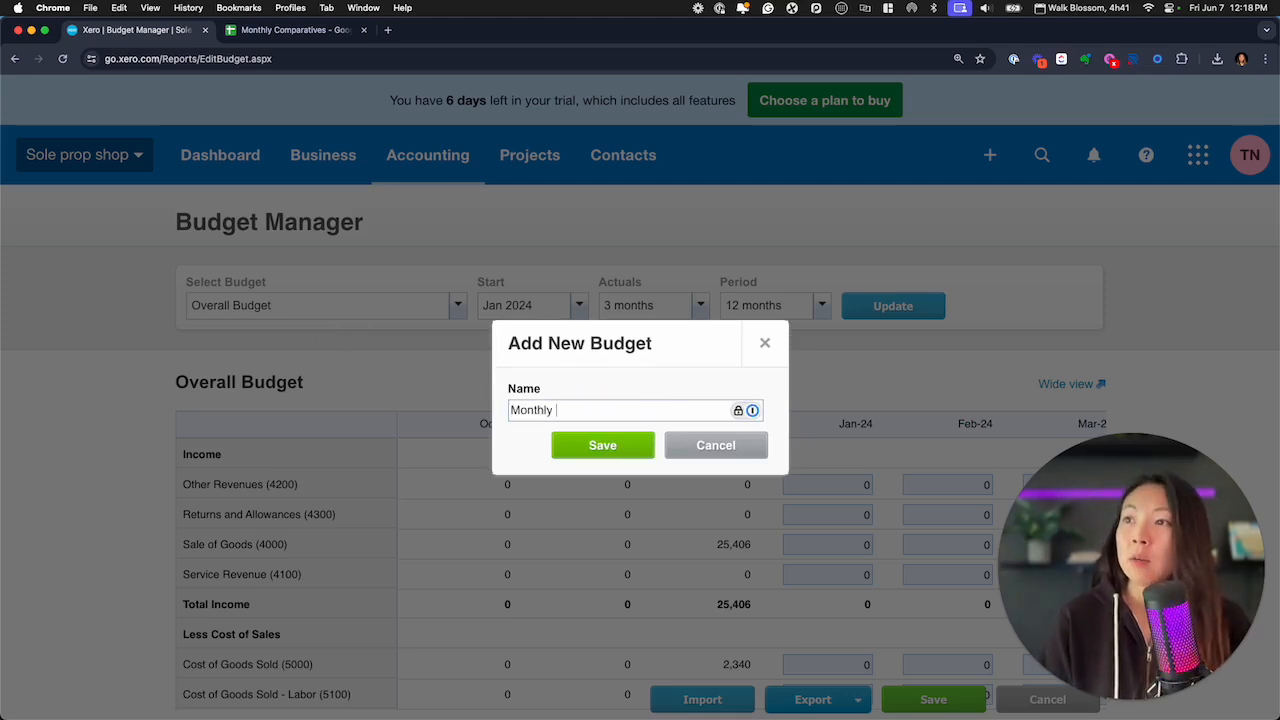
pyautogui.write('Comparative Historical Balance')
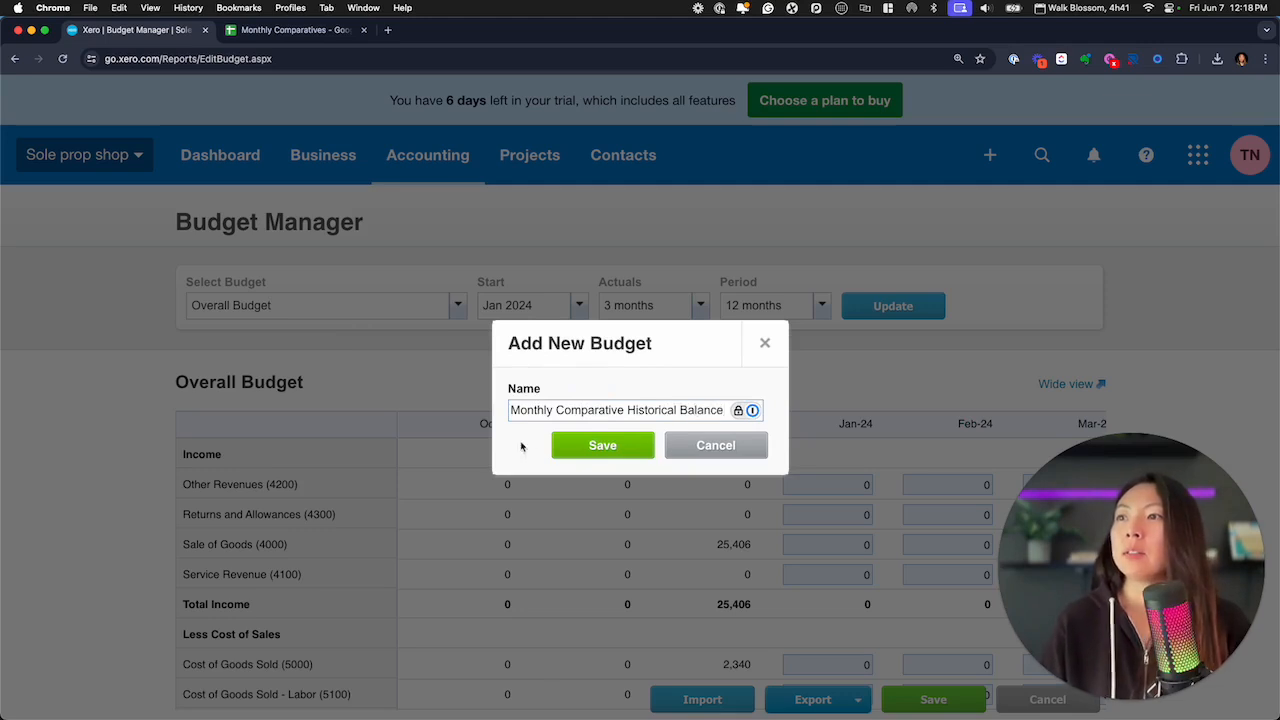
pyautogui.click(600, 446)
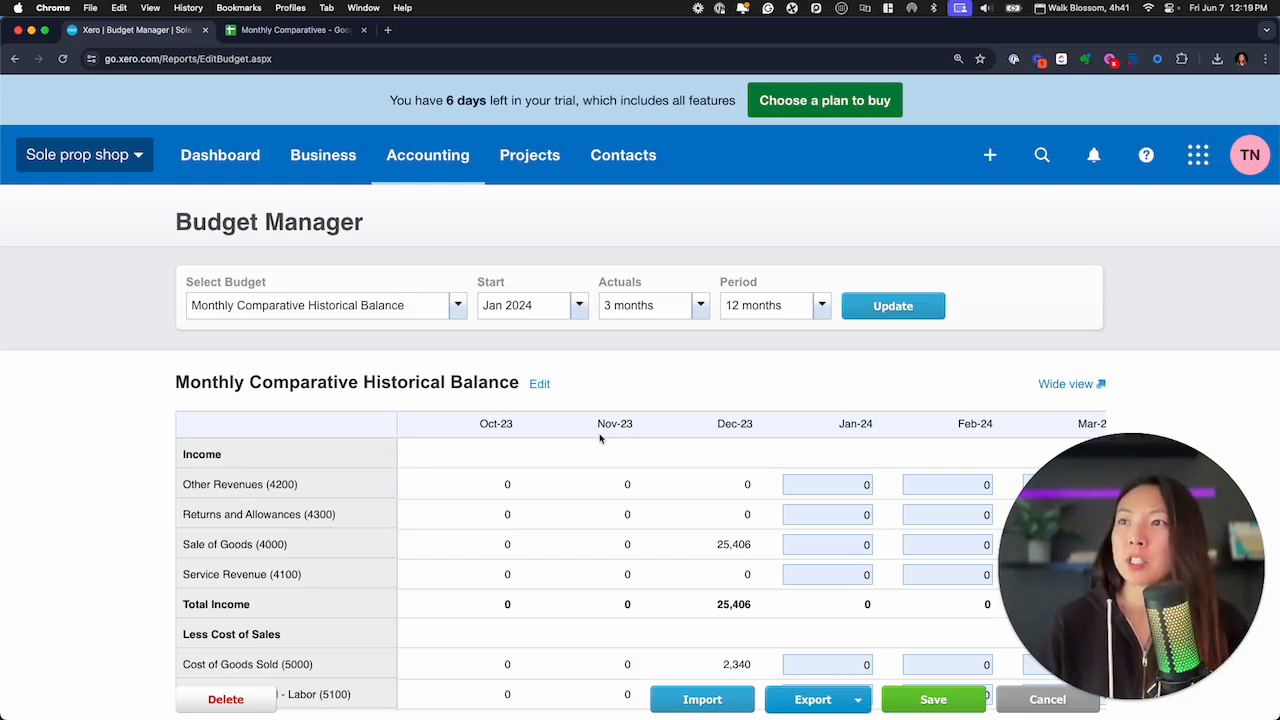
# Set the budget to start in Jun 2023 with actuals None and a period of 24 months, and update the grid.
pyautogui.click(578, 307)
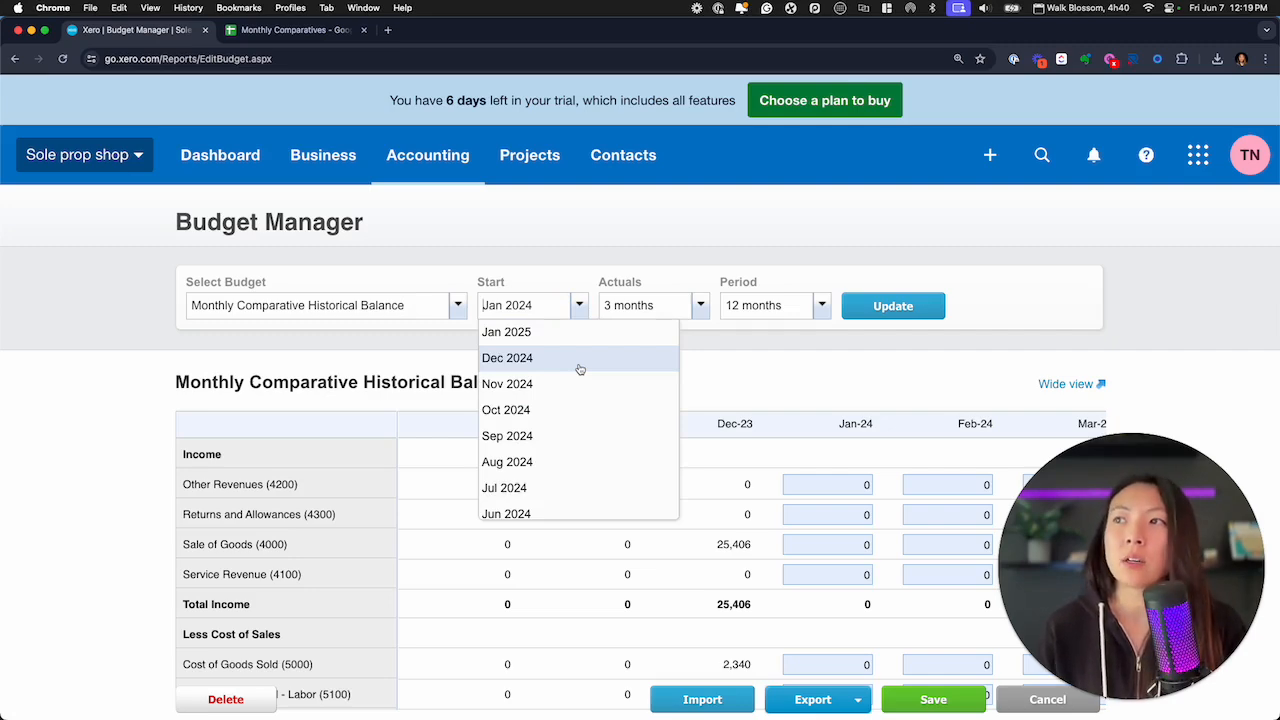
pyautogui.scroll(-5, 580, 369)
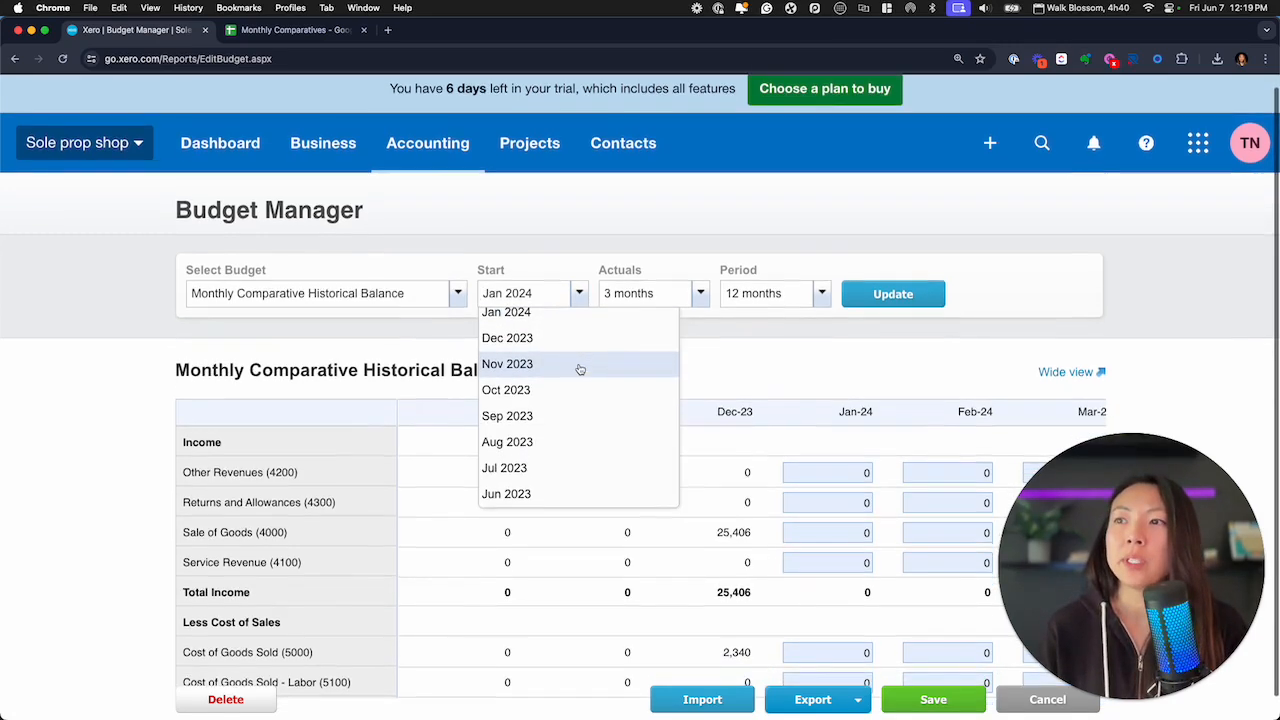
pyautogui.click(598, 494)
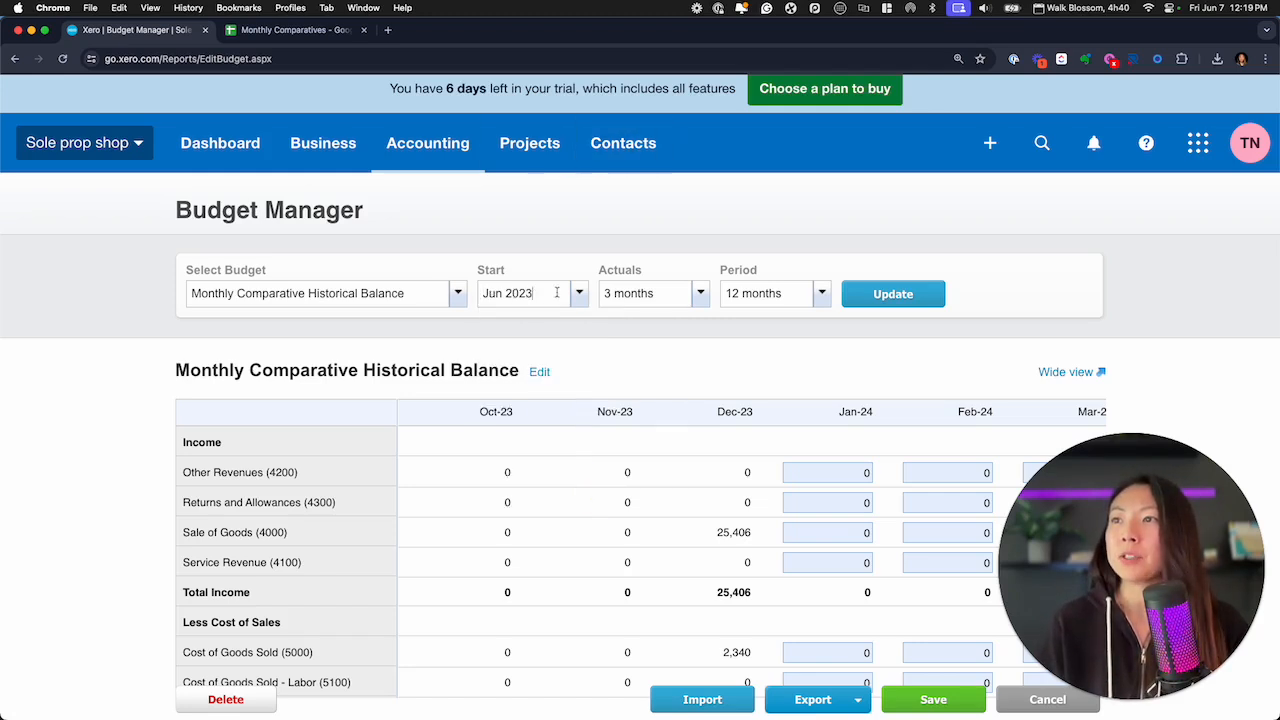
pyautogui.click(697, 300)
pyautogui.click(688, 319)
pyautogui.click(824, 294)
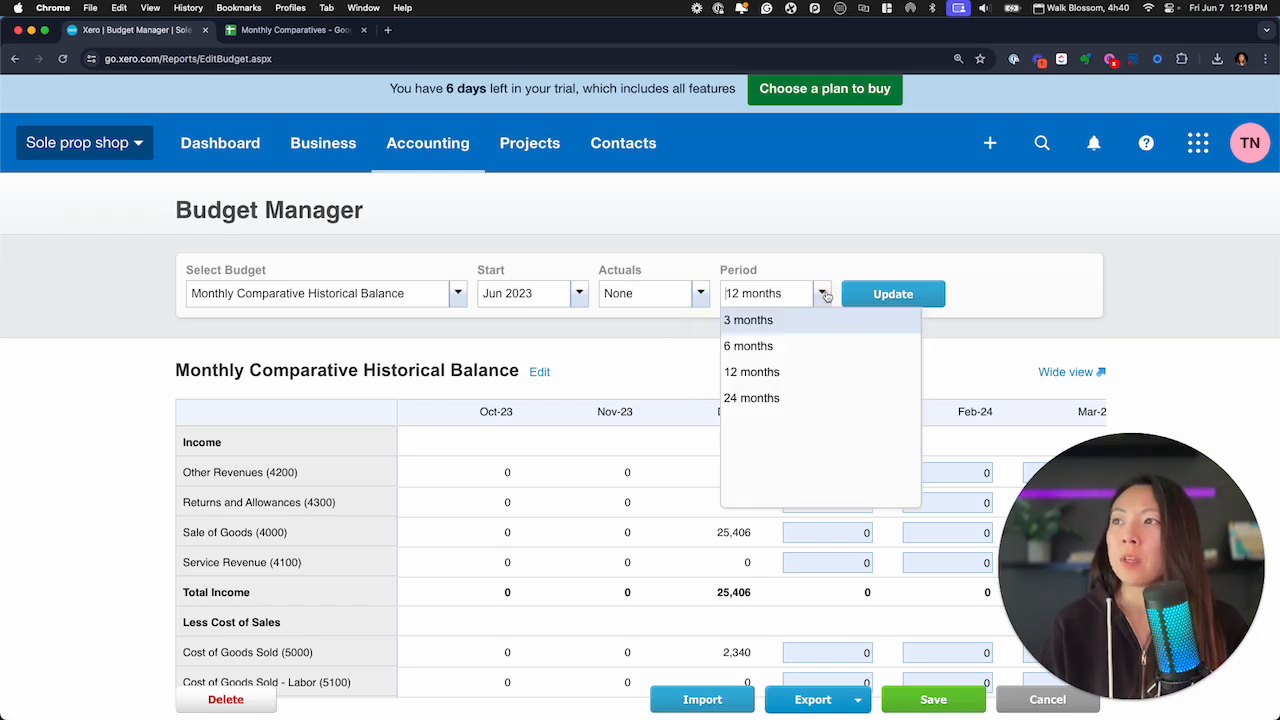
pyautogui.click(812, 399)
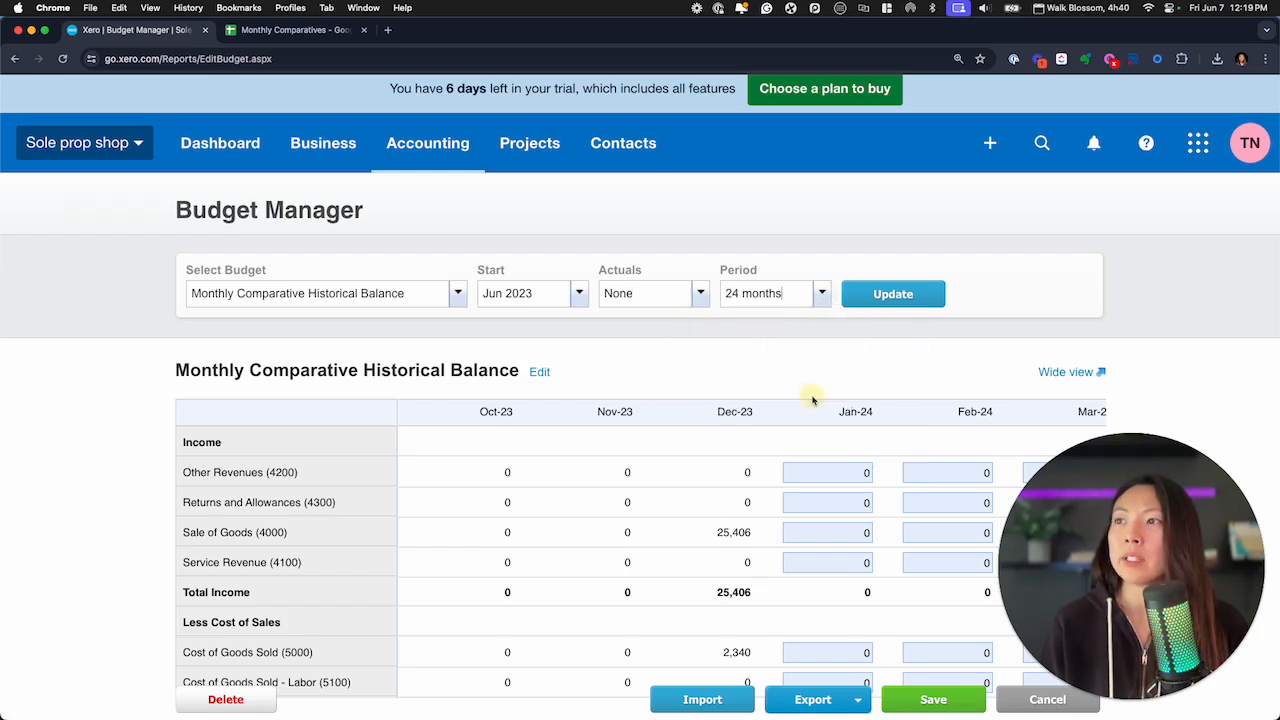
pyautogui.click(893, 296)
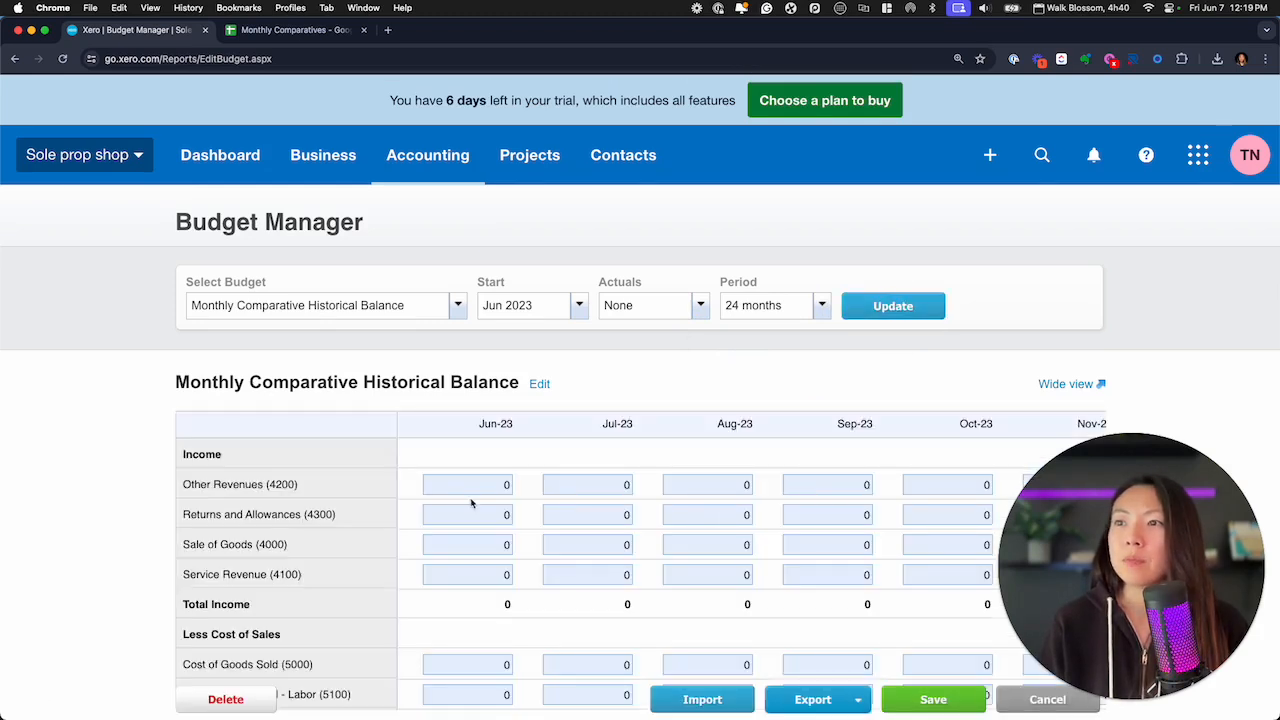
# Look through the budget grid's monthly columns and its income, cost of sales and operating expense accounts.
pyautogui.hscroll(-3, 476, 424)
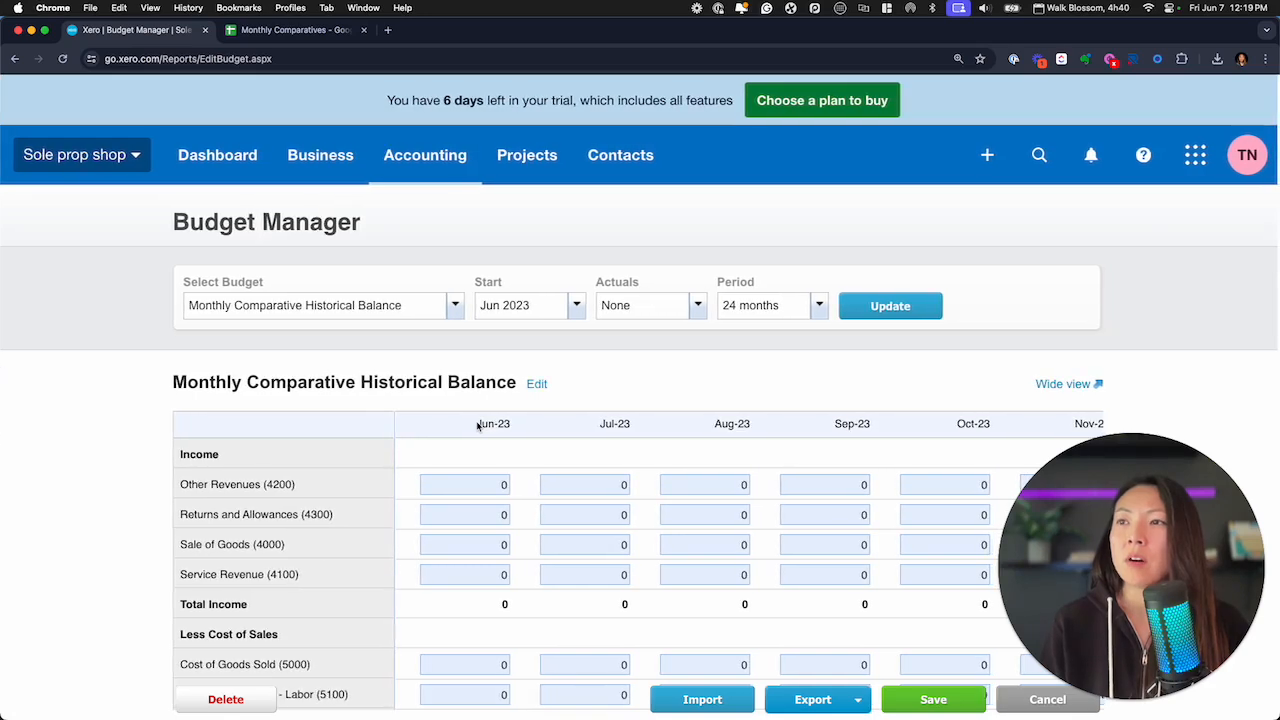
pyautogui.scroll(-3, 478, 445)
pyautogui.scroll(4, 472, 470)
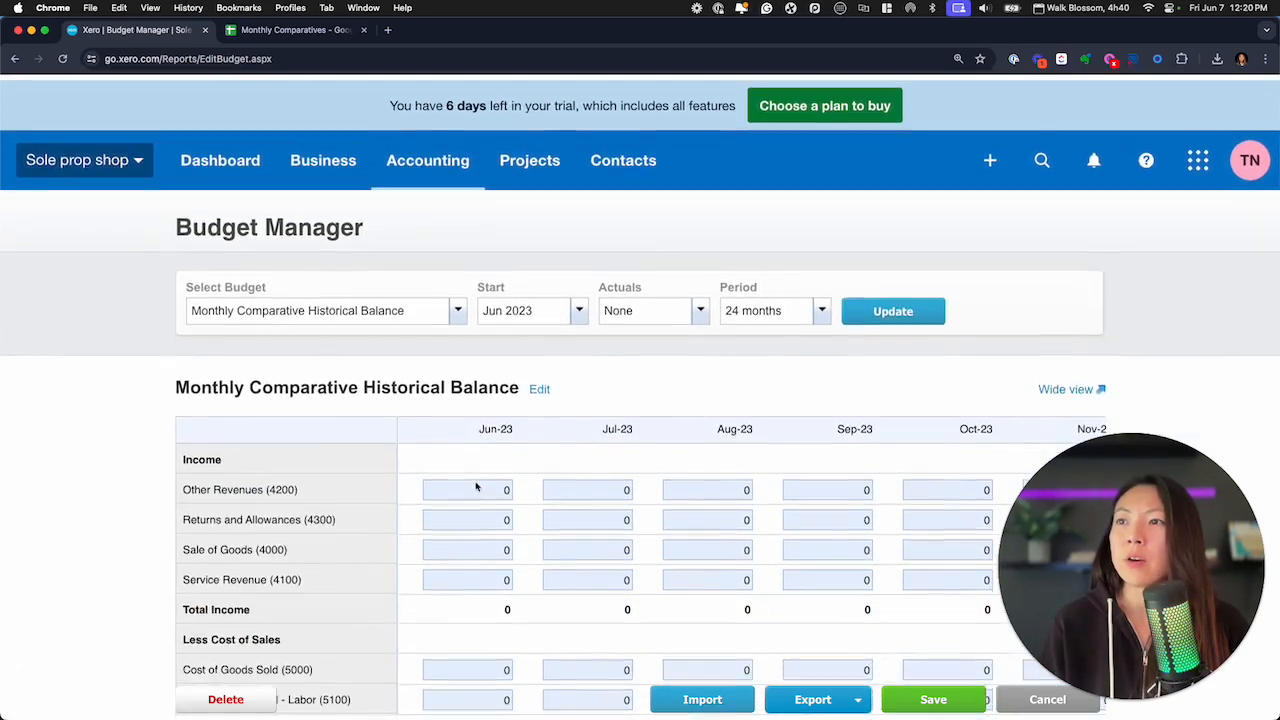
pyautogui.scroll(-1, 474, 464)
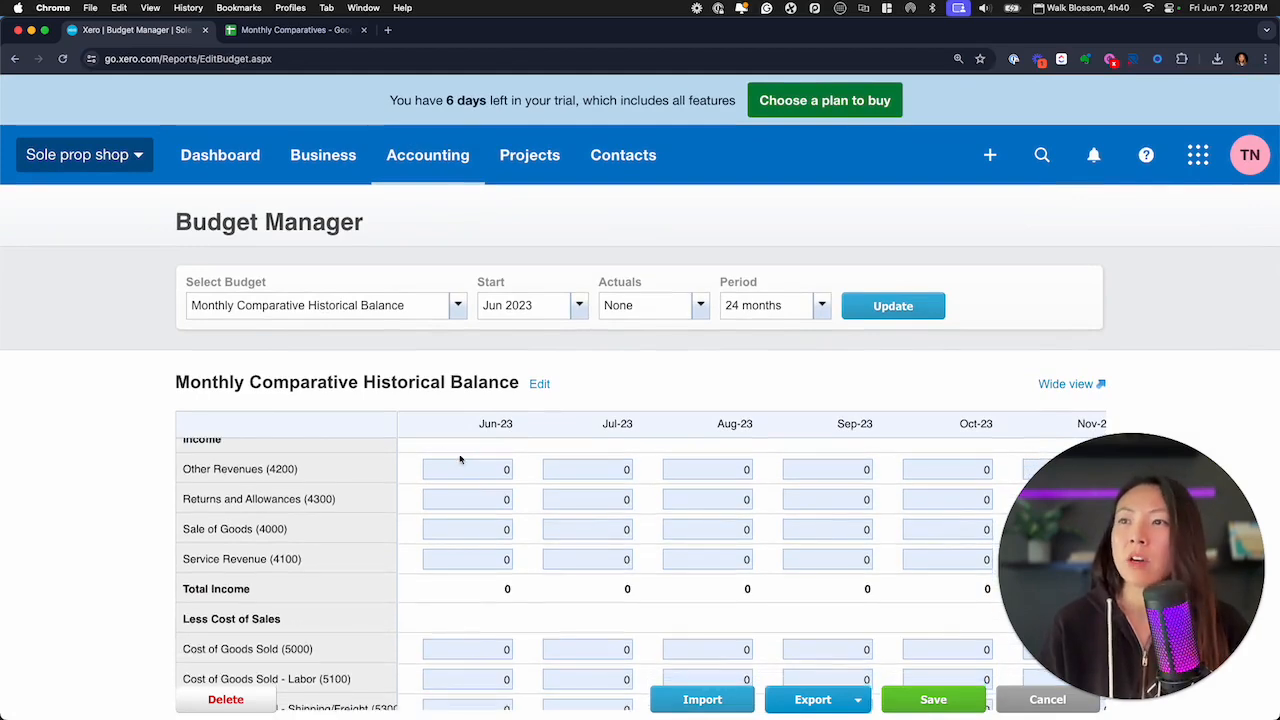
pyautogui.scroll(-2, 463, 580)
pyautogui.scroll(-5, 463, 583)
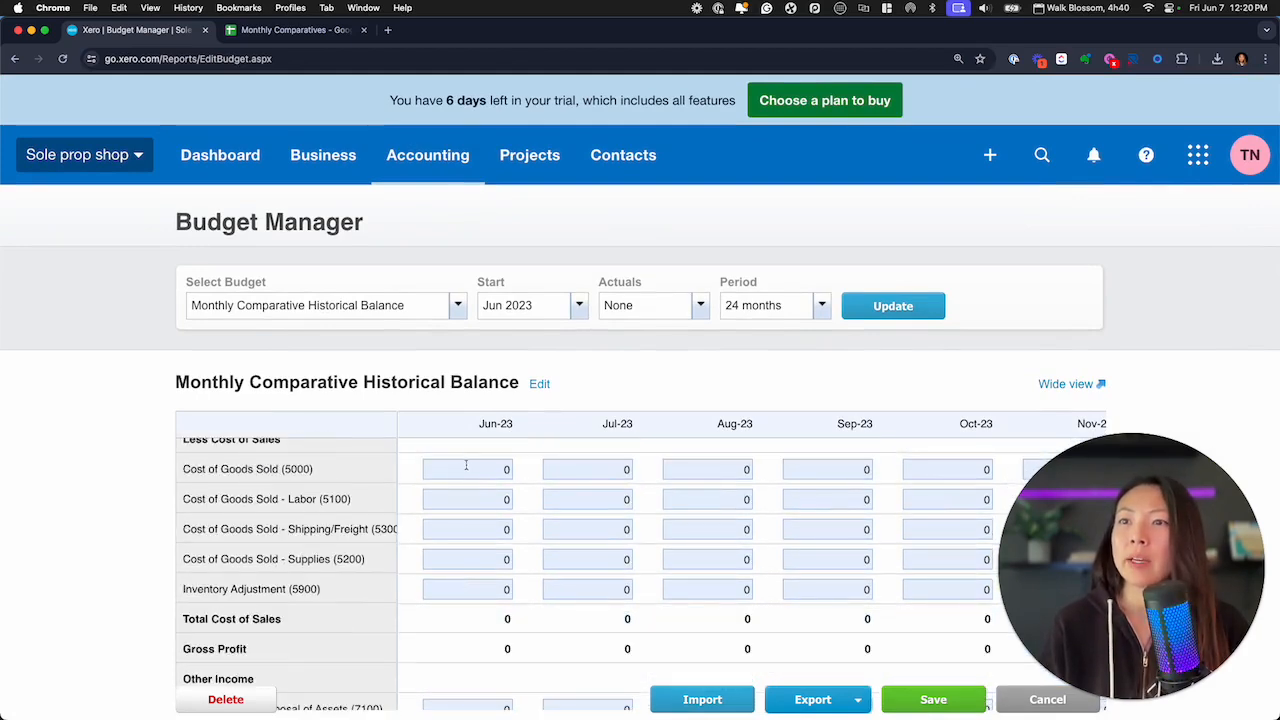
pyautogui.scroll(-1, 477, 576)
pyautogui.scroll(-5, 477, 576)
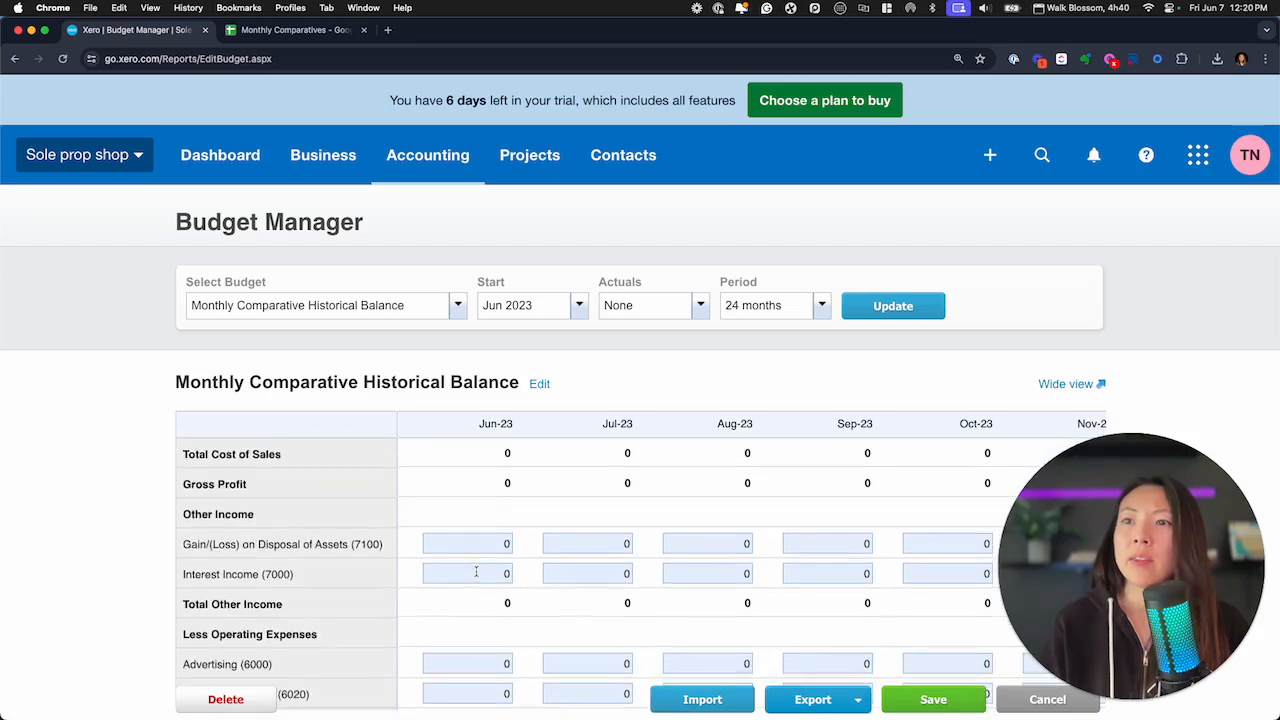
pyautogui.scroll(-8, 477, 576)
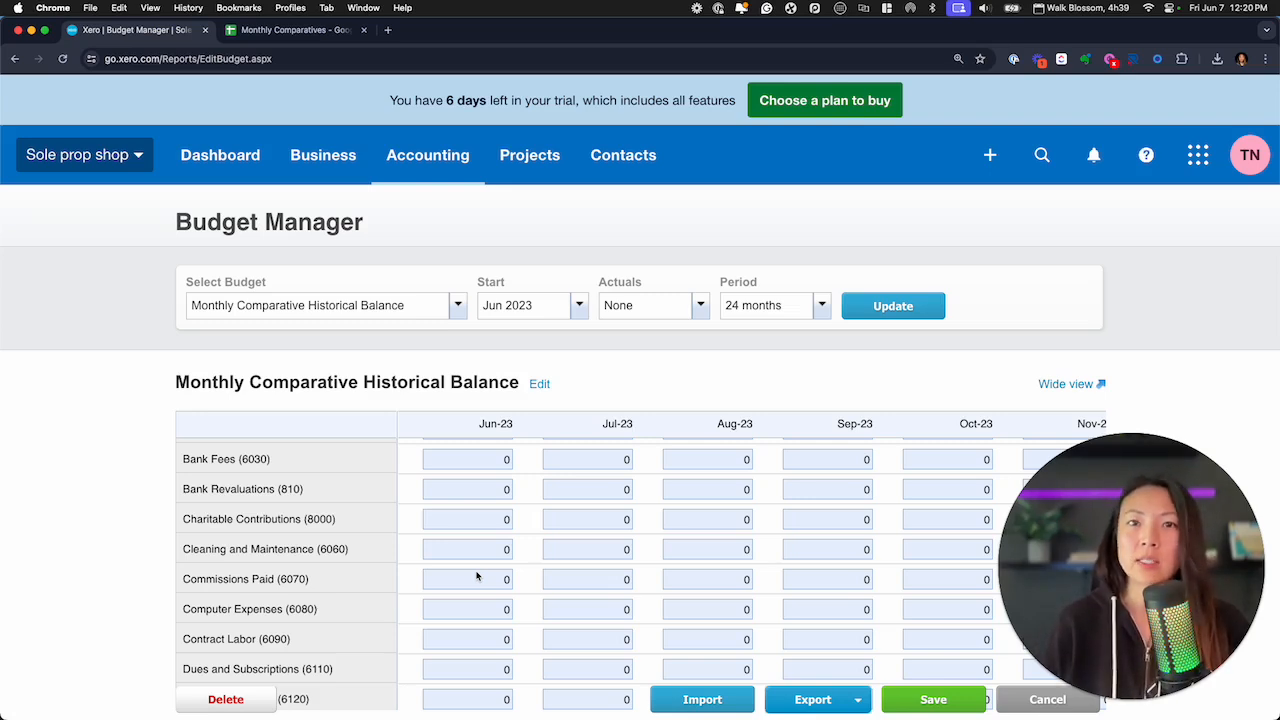
# Open the budget's export options, and switch to the Monthly Comparatives spreadsheet to examine its monthly columns through 2023.
pyautogui.click(853, 699)
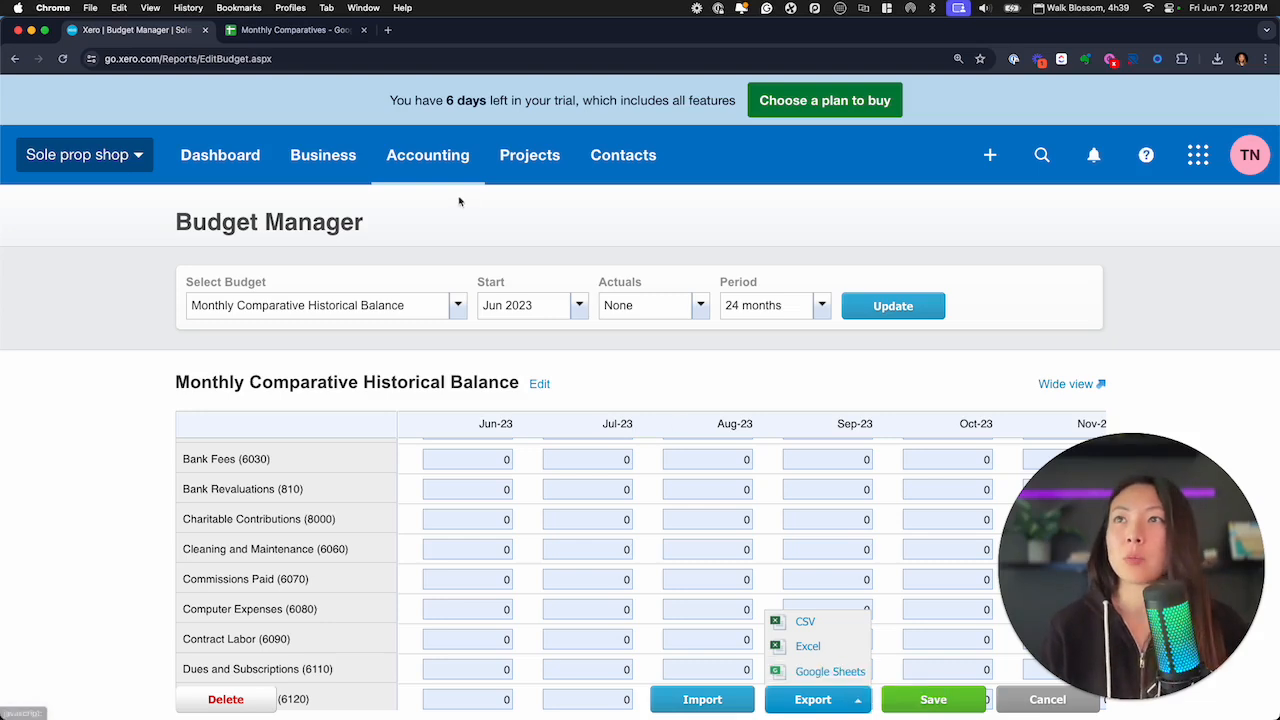
pyautogui.click(300, 30)
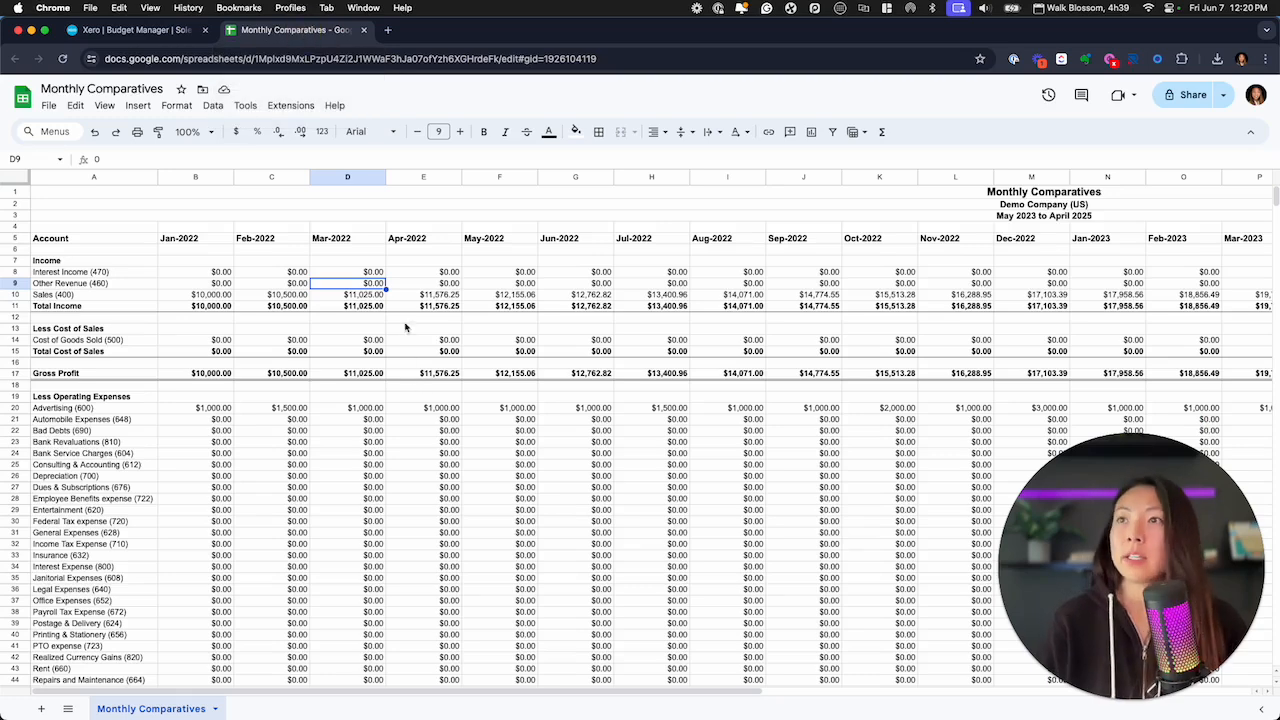
pyautogui.click(431, 156)
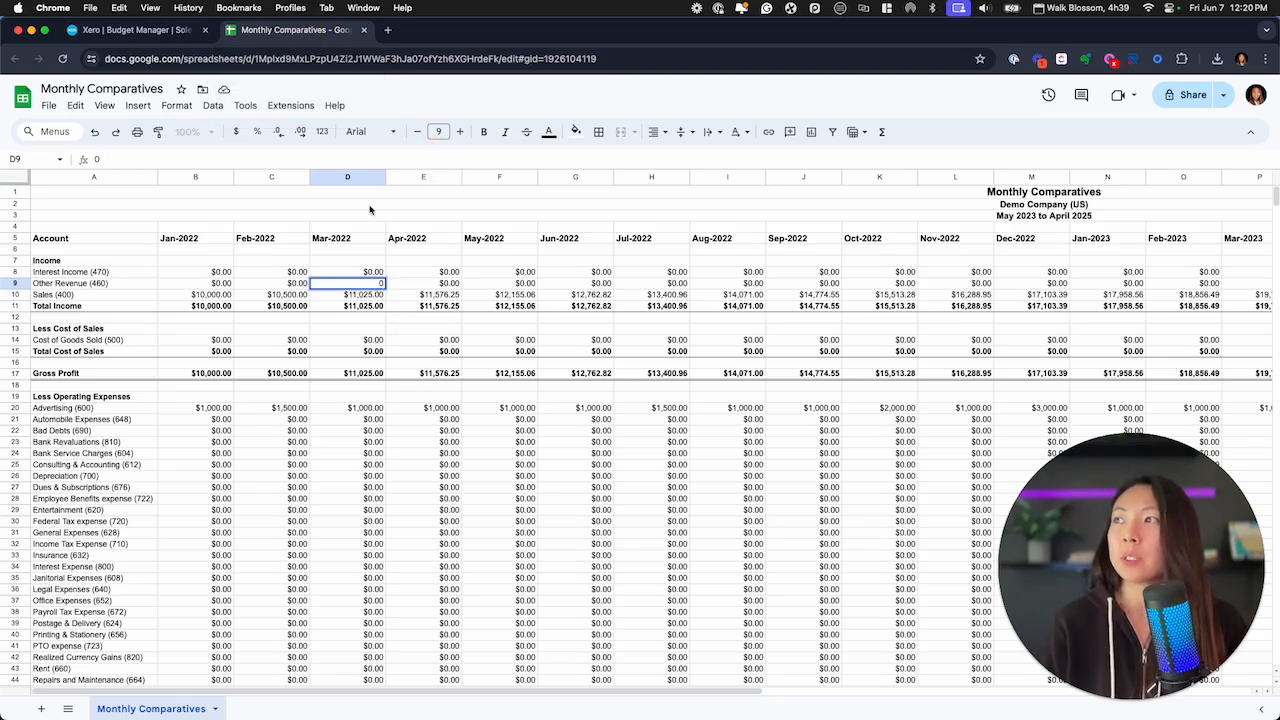
pyautogui.scroll(5, 370, 210)
pyautogui.scroll(-5, 370, 210)
pyautogui.scroll(3, 370, 210)
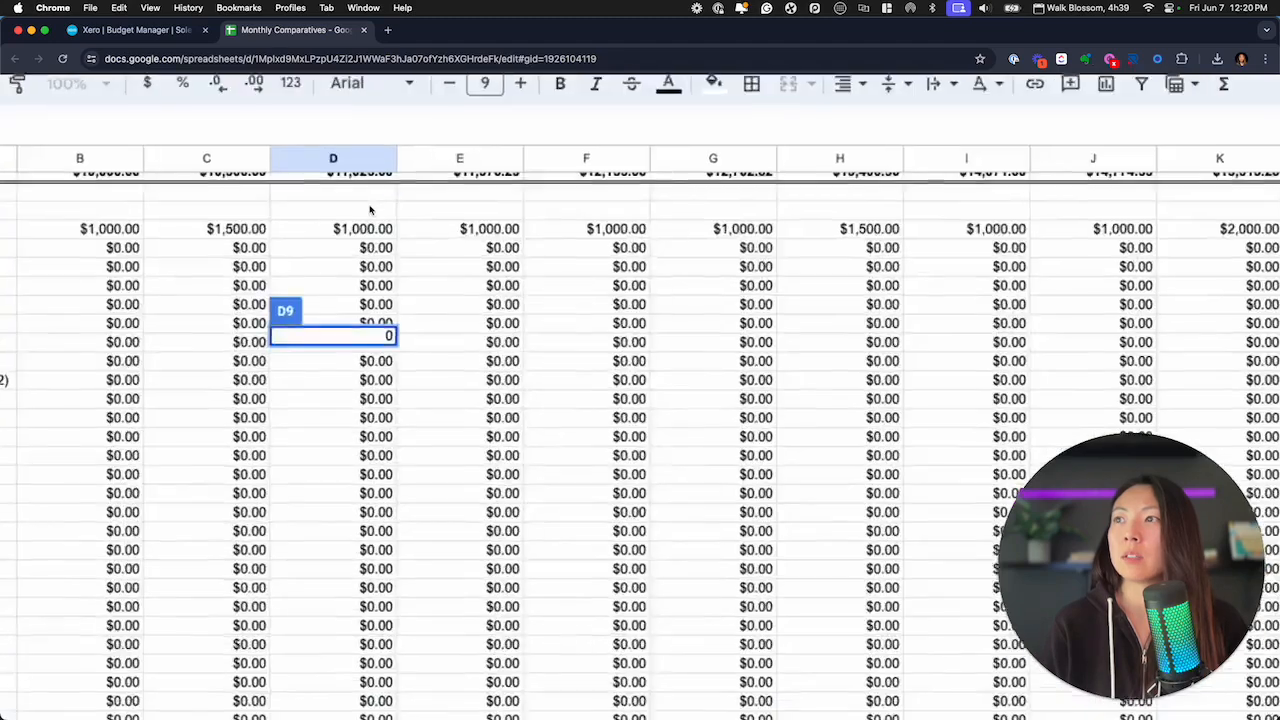
pyautogui.scroll(3, 370, 210)
pyautogui.hscroll(-1, 363, 118)
pyautogui.scroll(3, 285, 280)
pyautogui.scroll(-5, 285, 280)
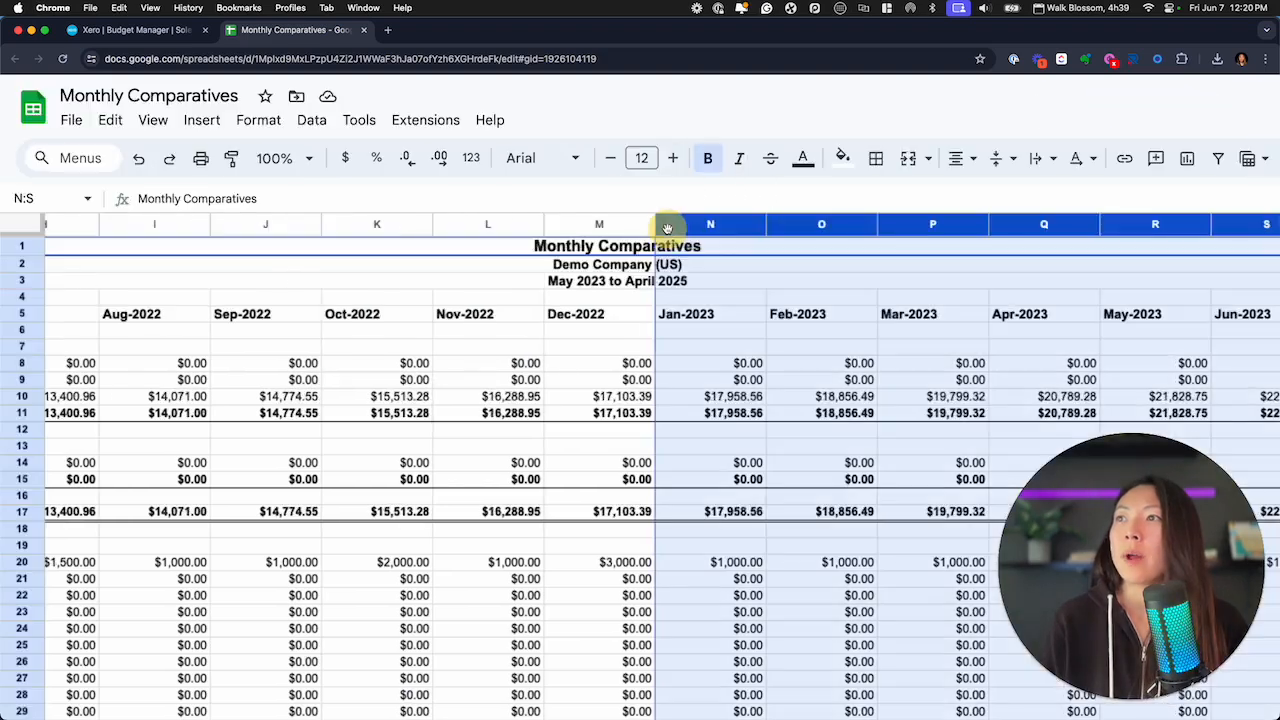
pyautogui.hscroll(10, 687, 240)
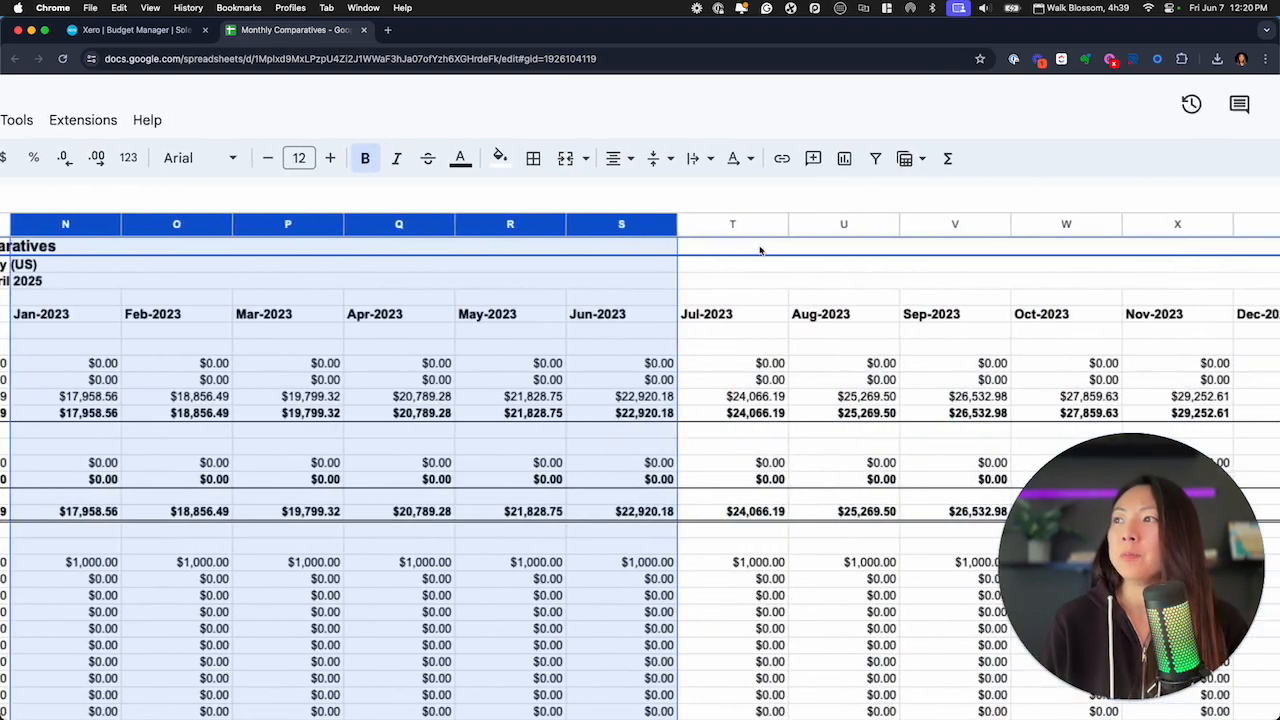
# Select the Jun-2023 through Dec-2023 columns in the Monthly Comparatives spreadsheet.
pyautogui.click(750, 297)
pyautogui.click(597, 225)
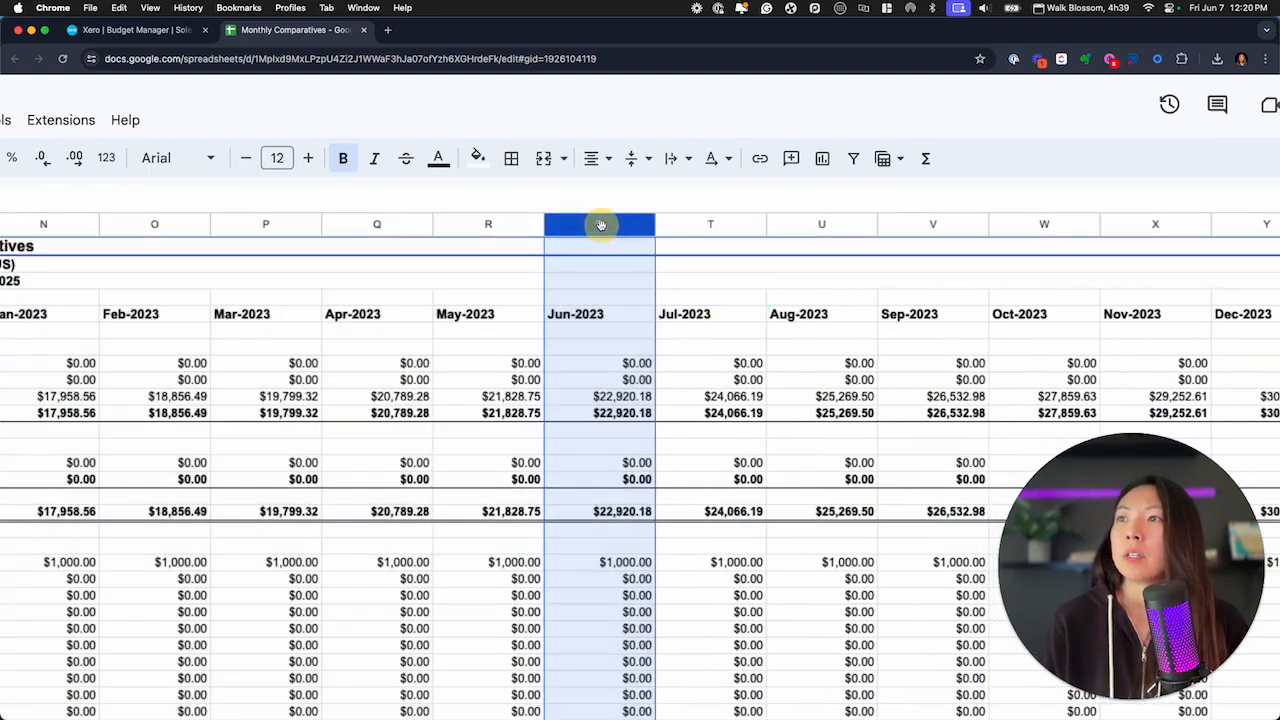
pyautogui.keyDown('shift'); pyautogui.click(1240, 226); pyautogui.keyUp('shift')
pyautogui.scroll(-5, 819, 316)
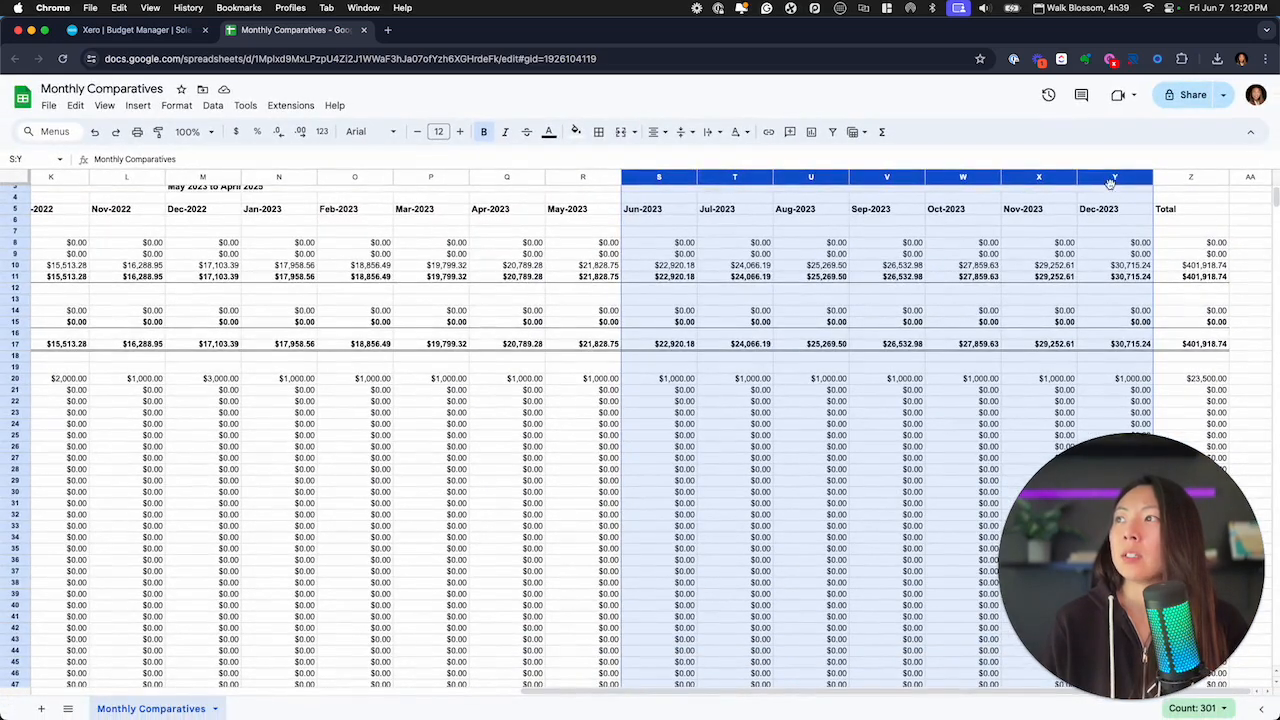
pyautogui.scroll(1, 1108, 220)
pyautogui.scroll(1, 1108, 220)
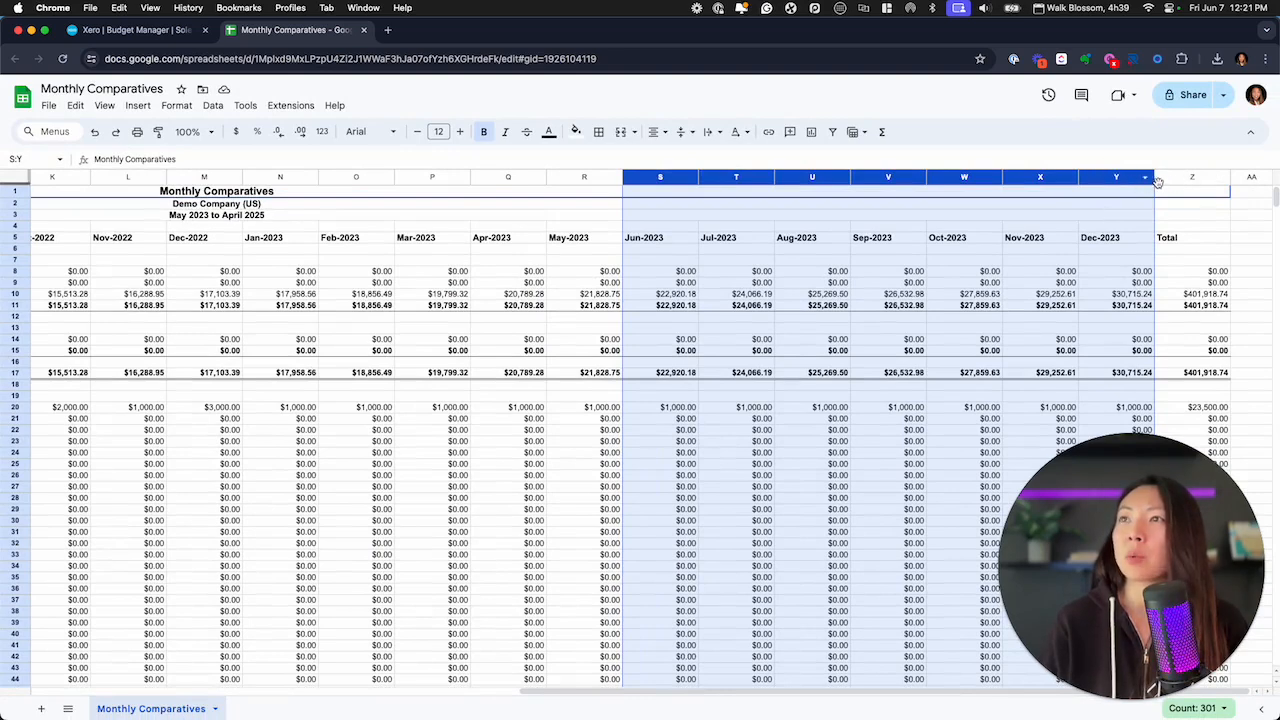
# Return to Xero's Budget Manager, export the budget to Google Sheets and view the exported sheet's monthly columns.
pyautogui.click(135, 29)
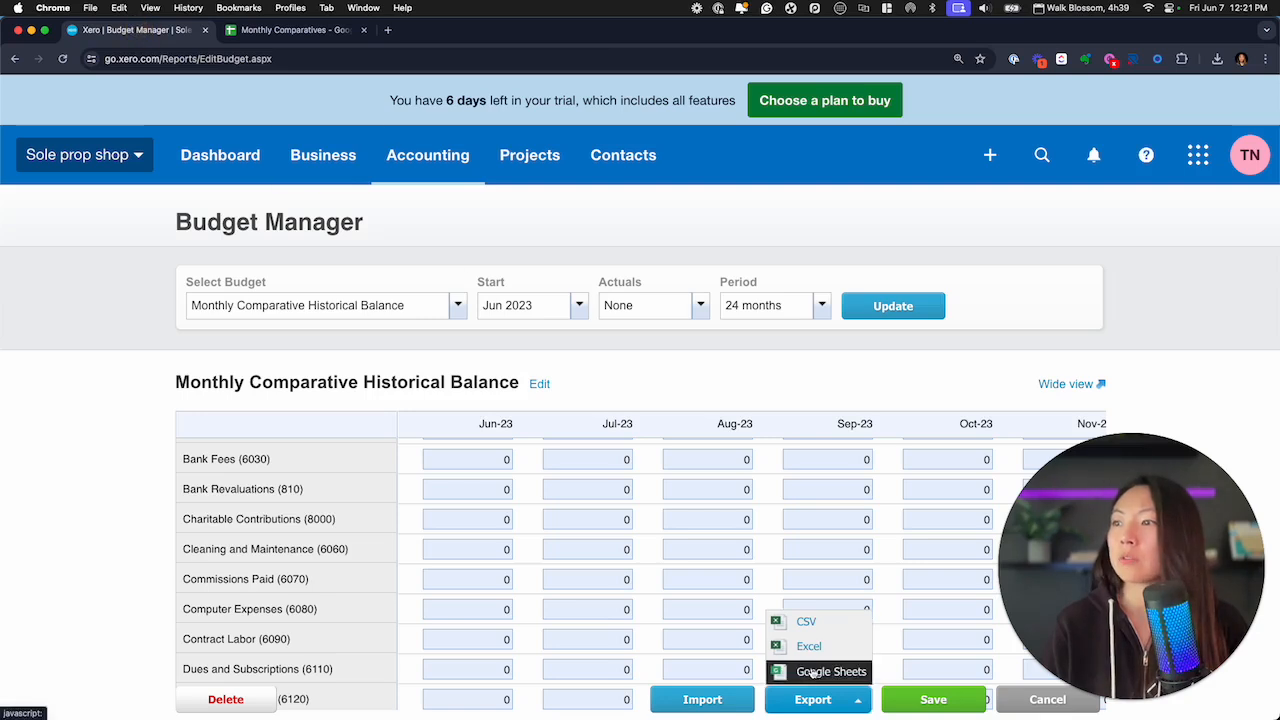
pyautogui.click(811, 672)
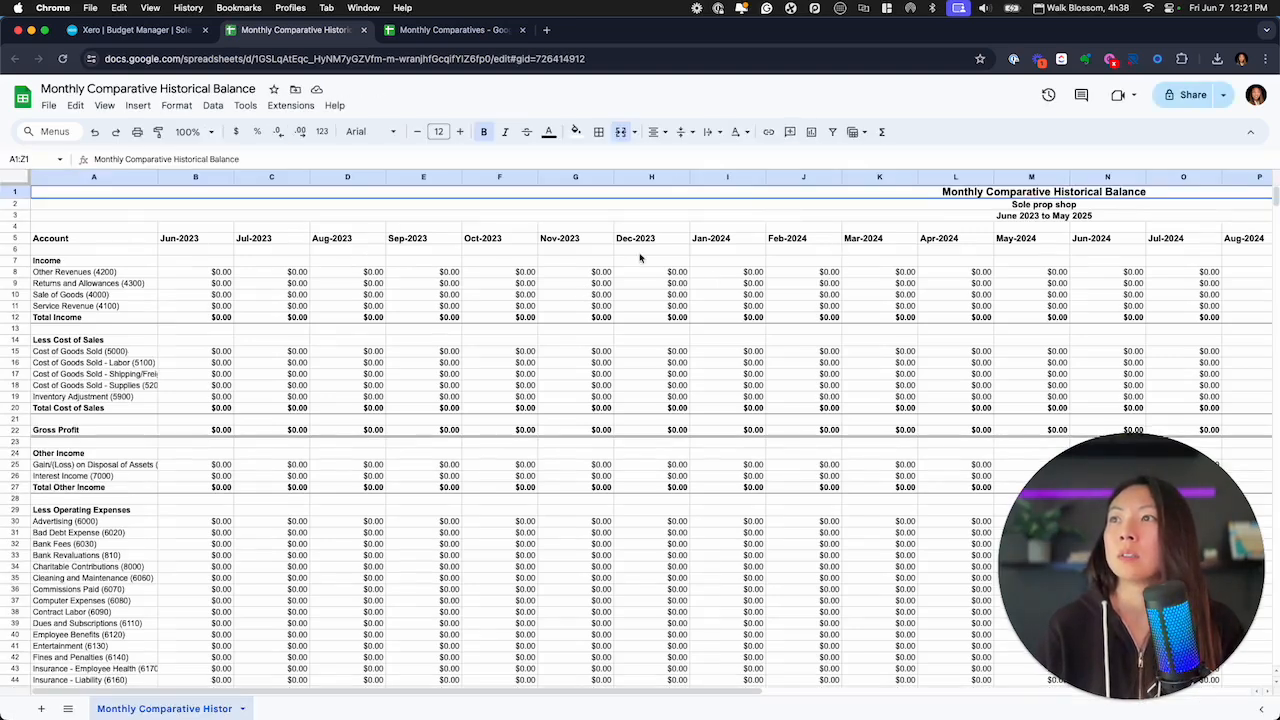
pyautogui.click(640, 255)
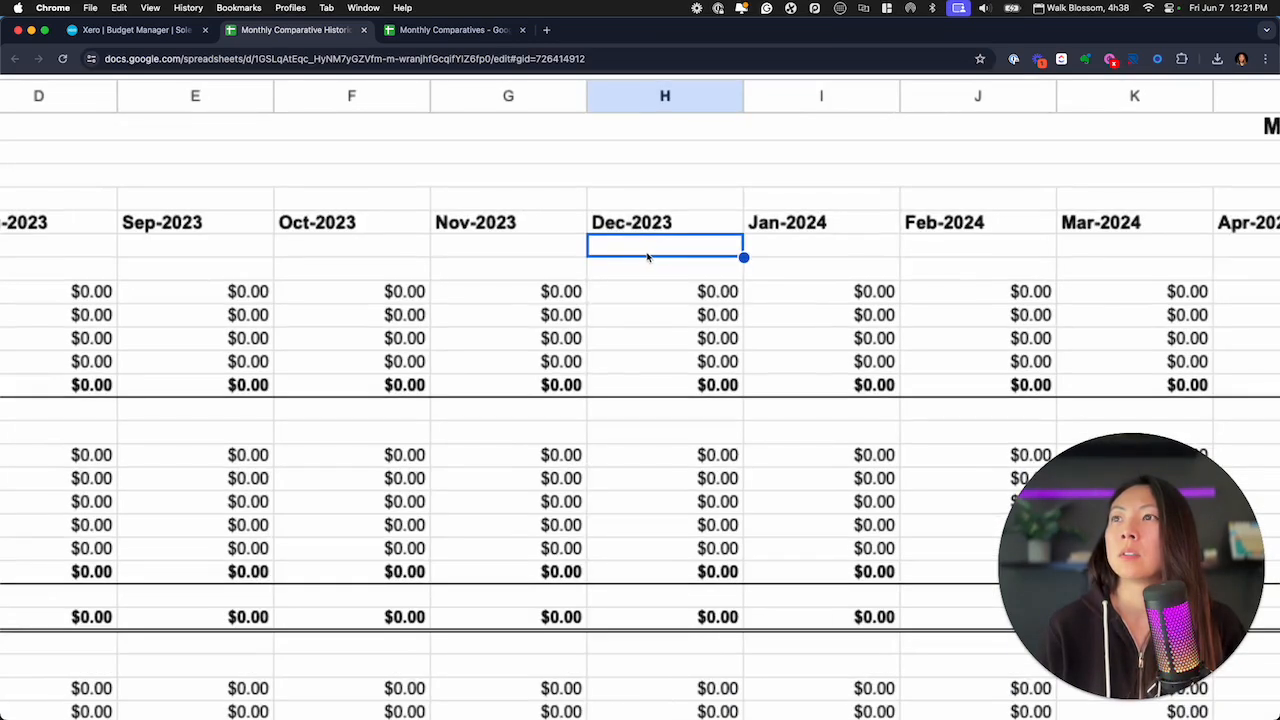
pyautogui.hscroll(-10, 628, 225)
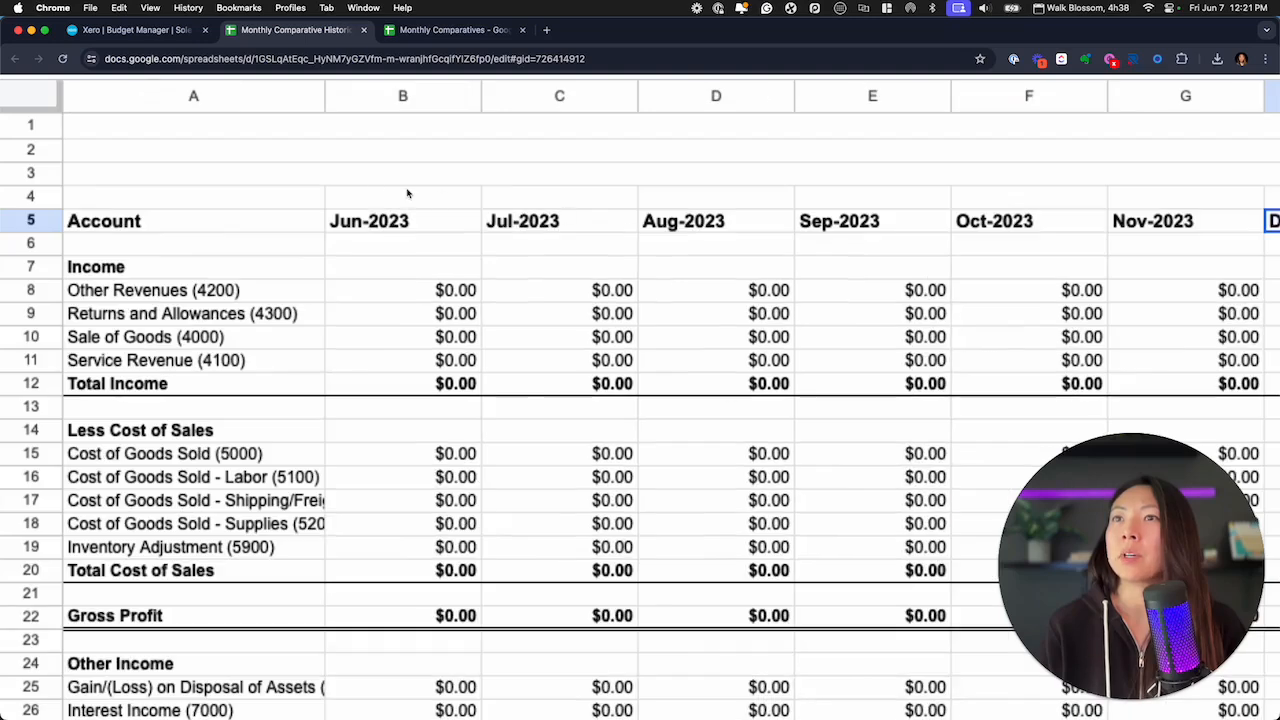
# Examine the exported budget sheet's monthly columns from Jun-2023 through May-2025.
pyautogui.scroll(2, 337, 246)
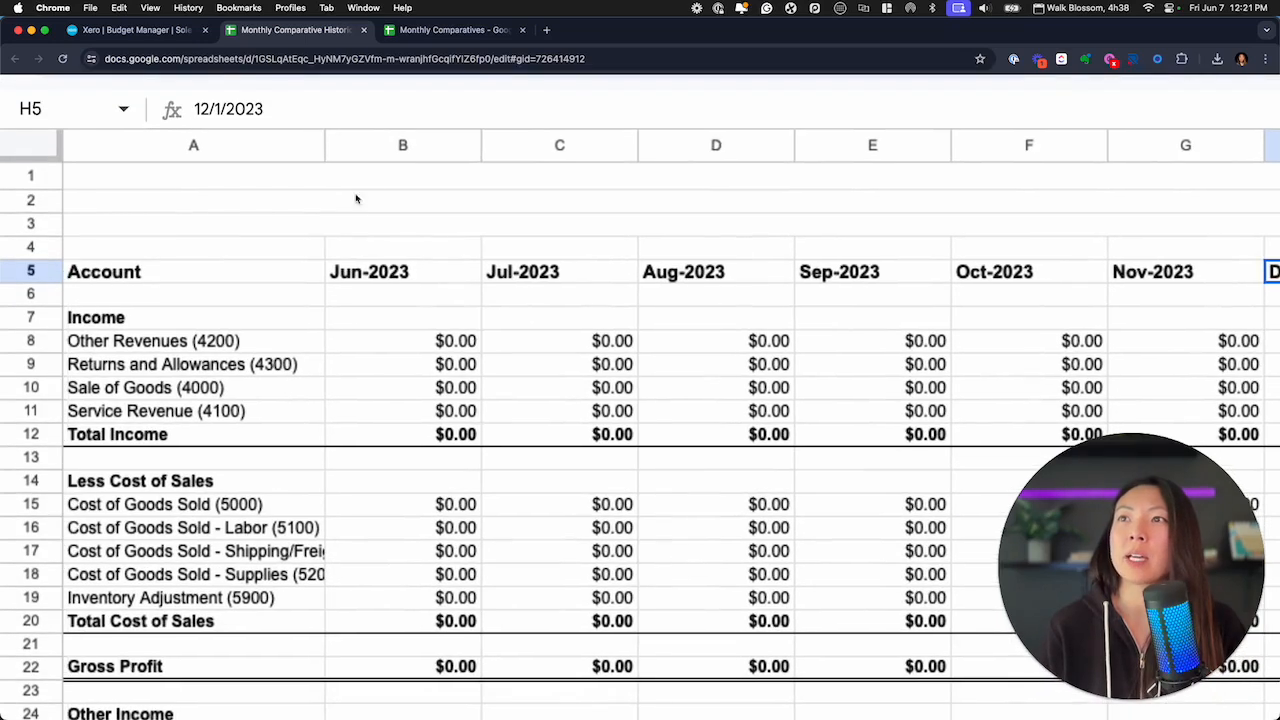
pyautogui.click(373, 172)
pyautogui.click(373, 150)
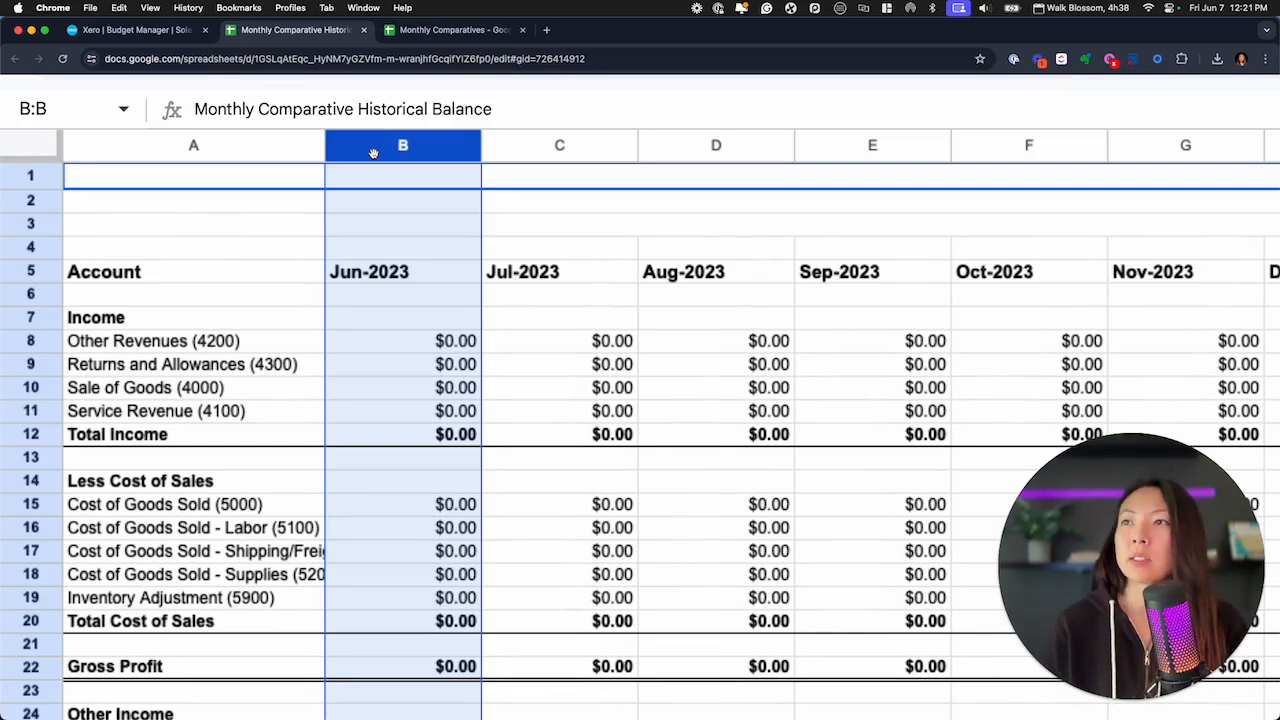
pyautogui.hscroll(15, 373, 152)
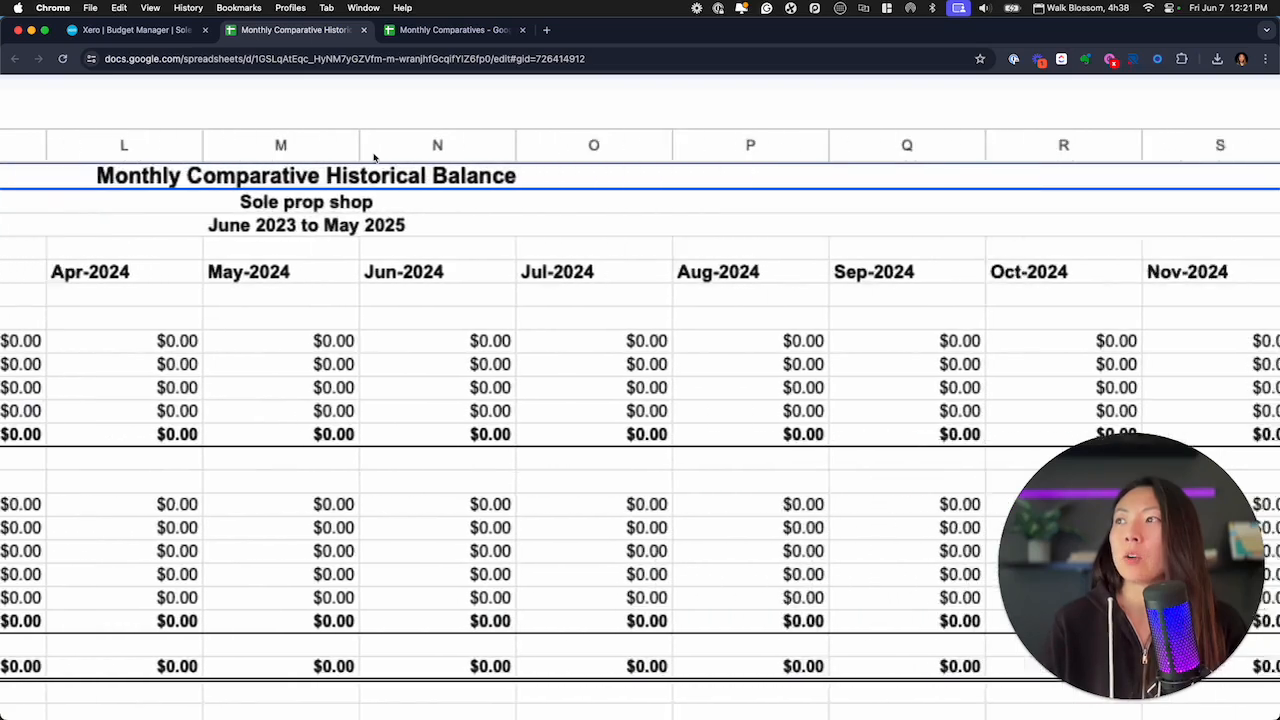
pyautogui.hscroll(5, 374, 157)
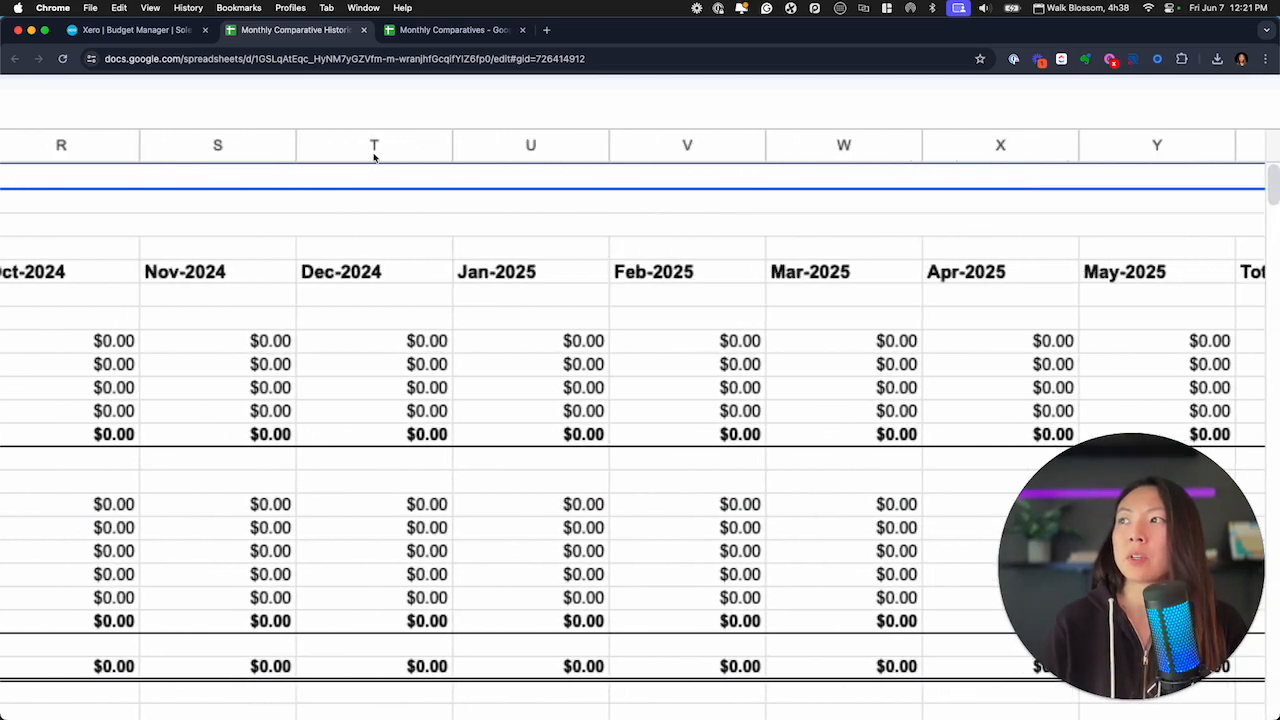
pyautogui.hscroll(1, 374, 157)
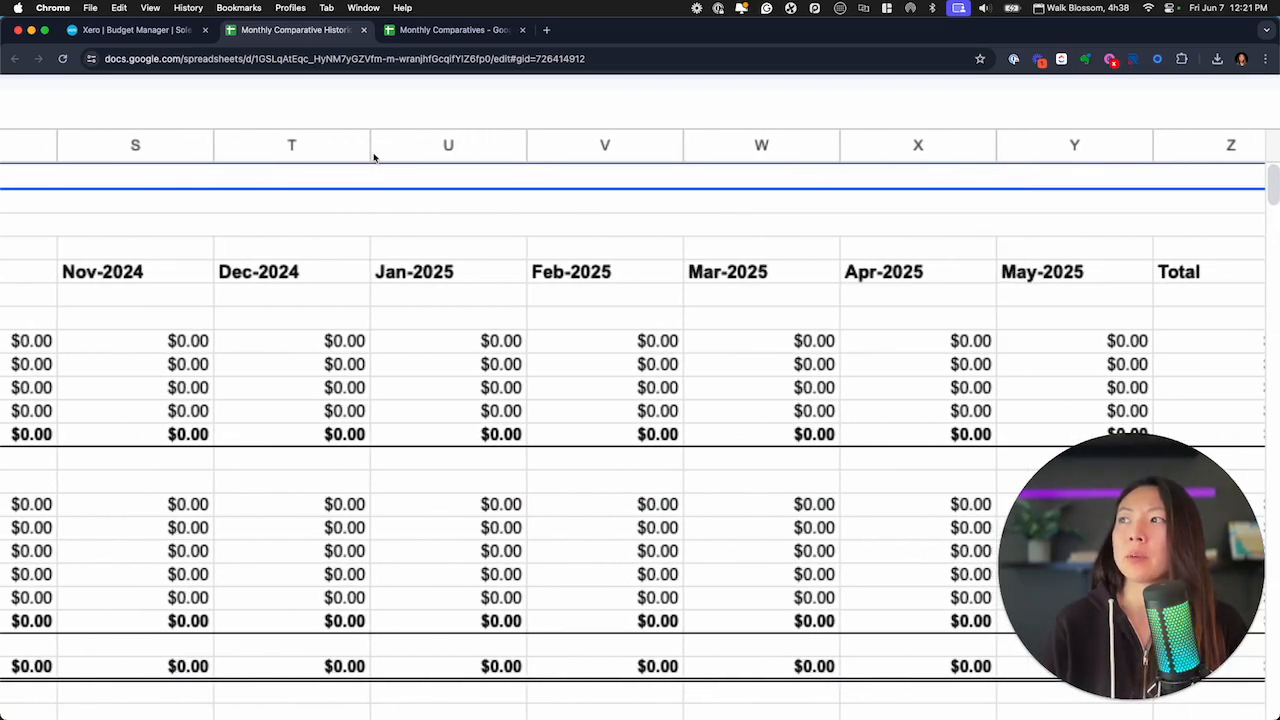
pyautogui.click(1076, 145)
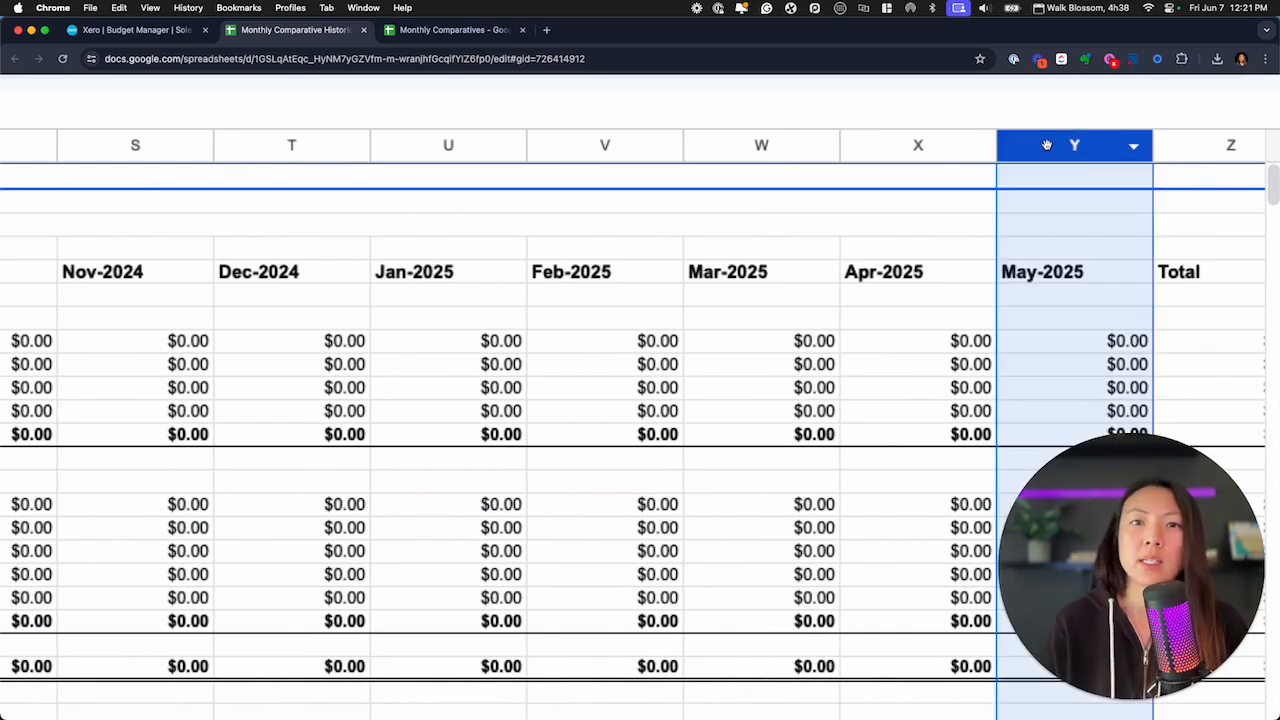
pyautogui.hscroll(-5, 800, 141)
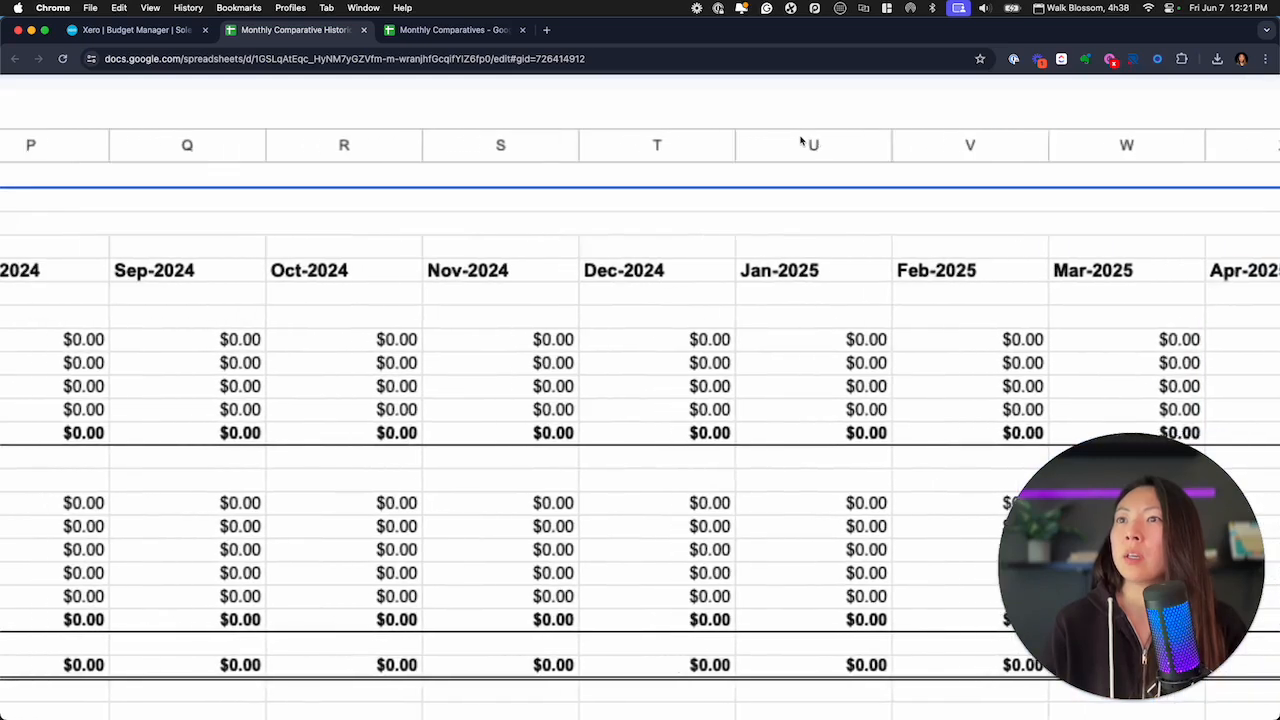
# Switch to the Monthly Comparatives spreadsheet and examine its monthly columns from May-2023 back to Jan-2022.
pyautogui.click(458, 30)
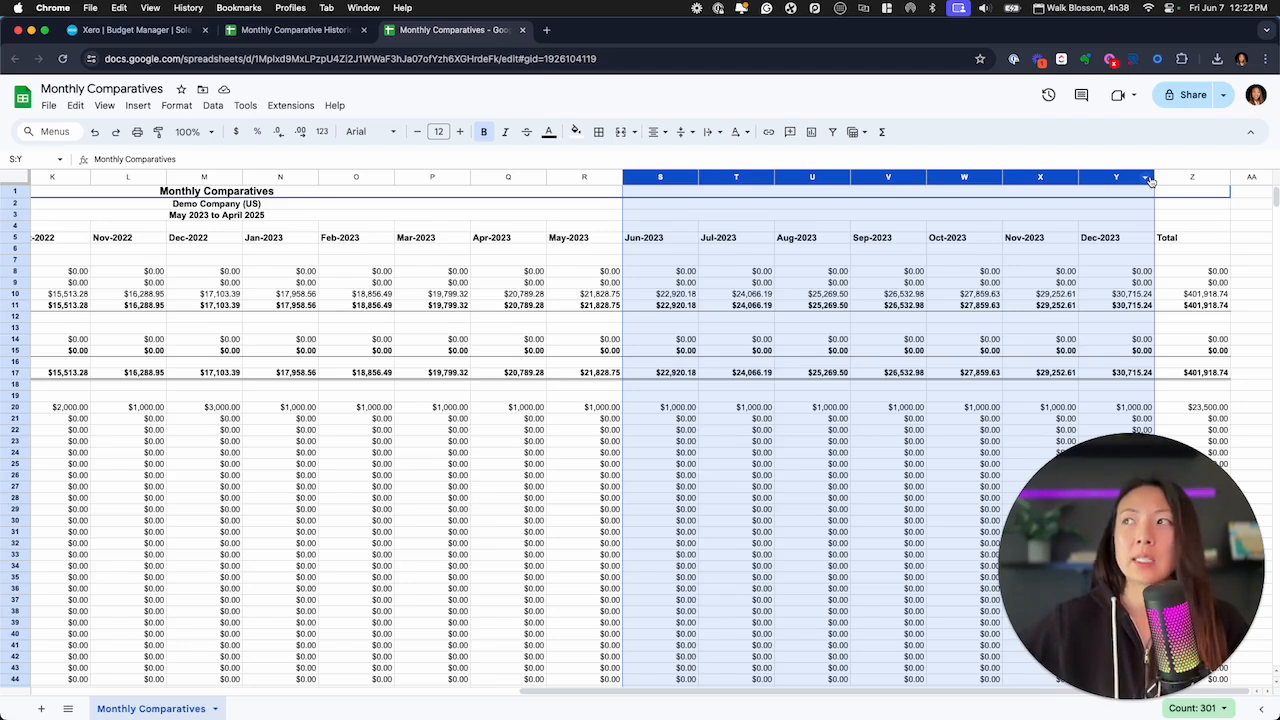
pyautogui.click(582, 180)
pyautogui.hscroll(-5, 400, 176)
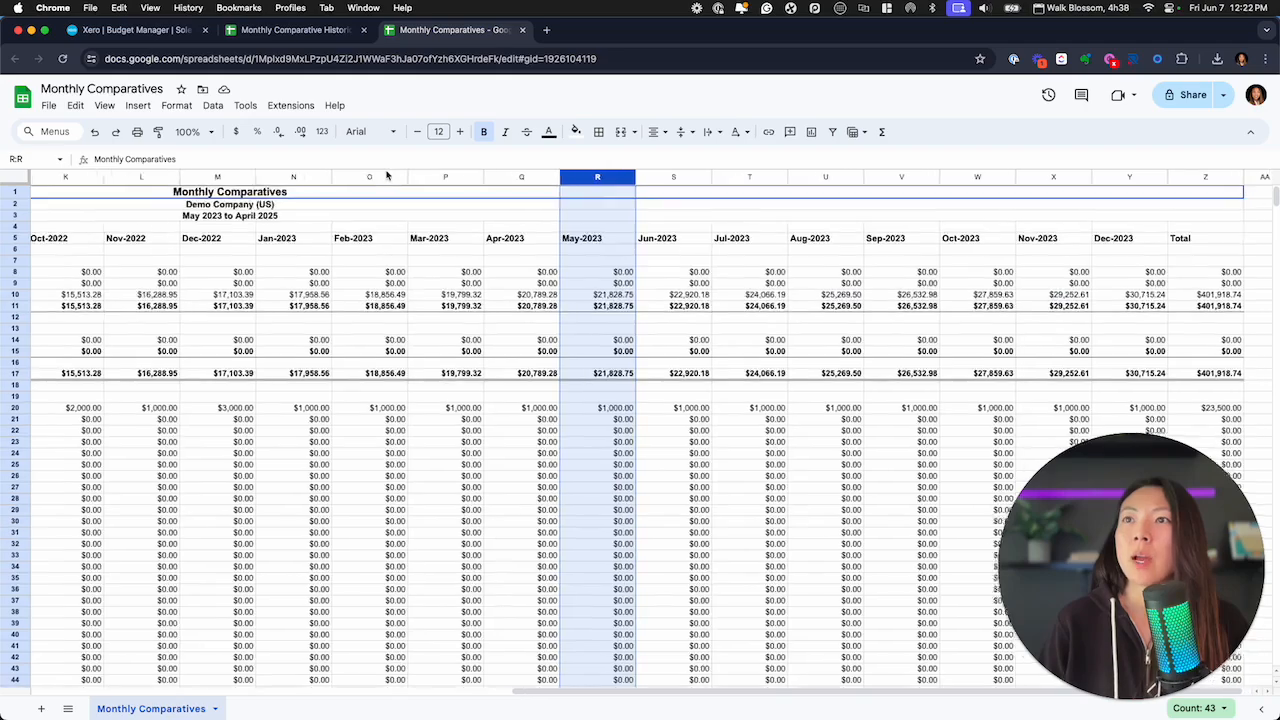
pyautogui.hscroll(-4, 387, 176)
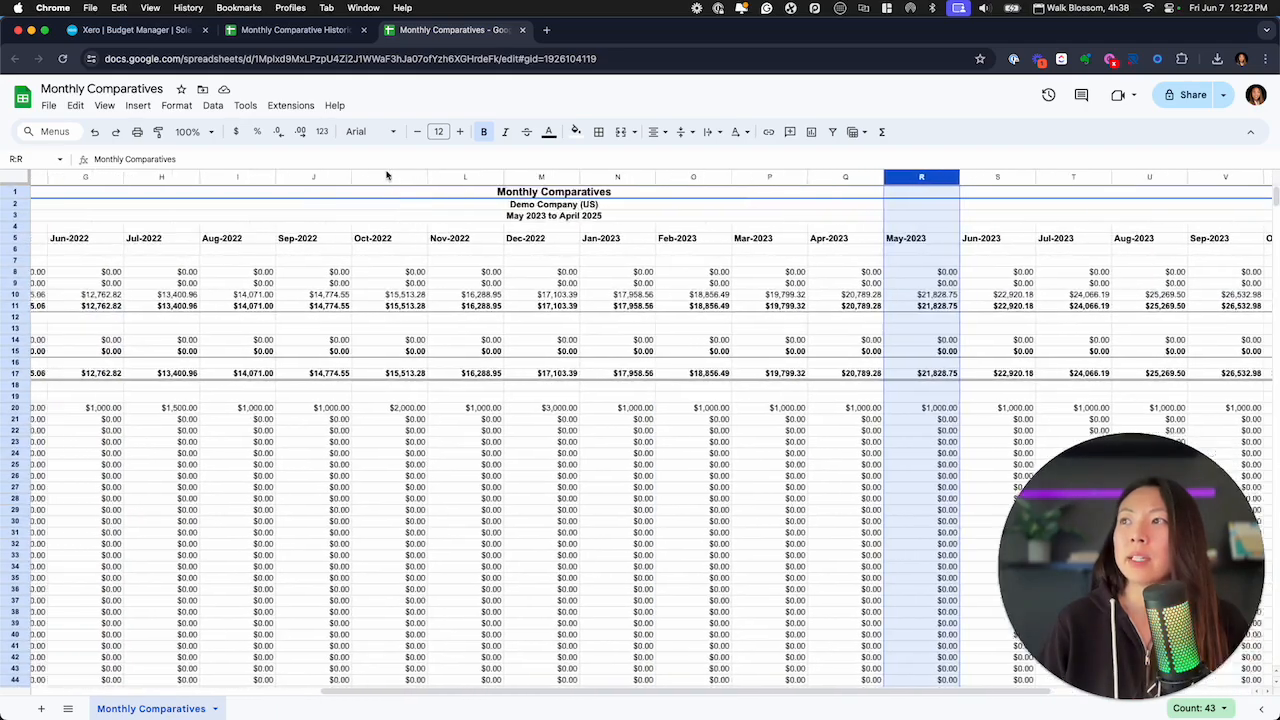
pyautogui.hscroll(-4, 800, 232)
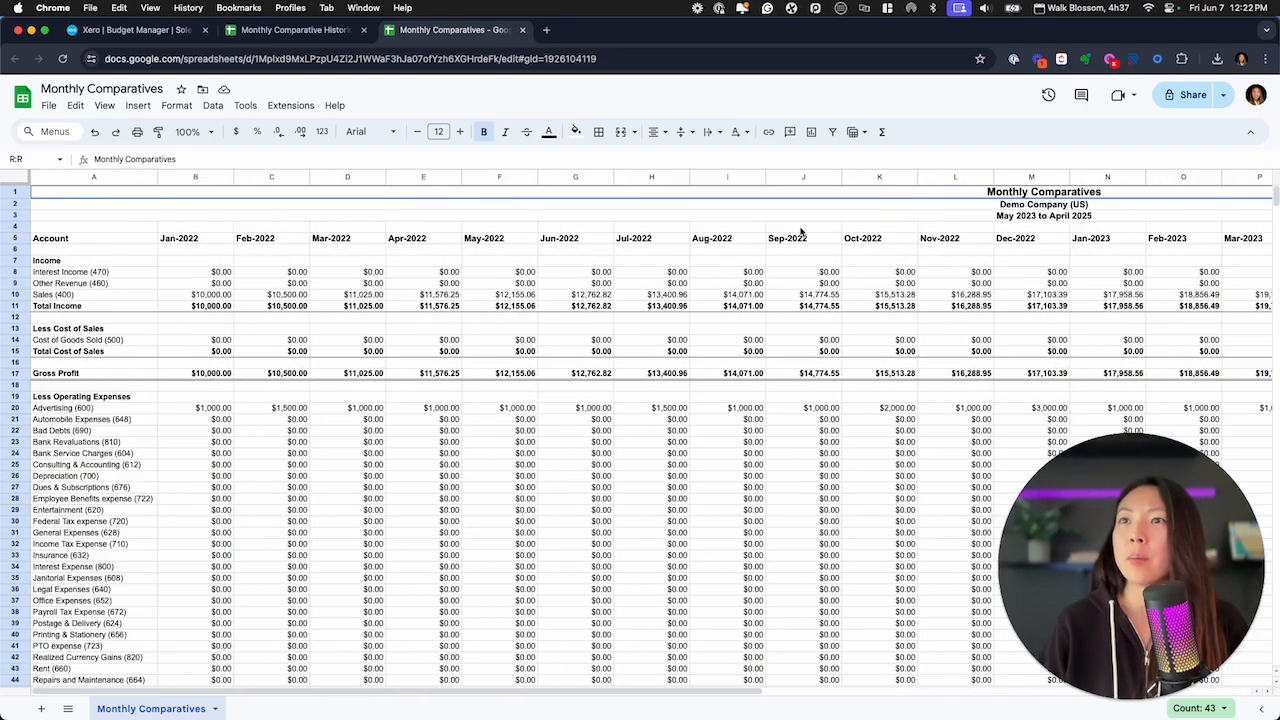
pyautogui.click(188, 177)
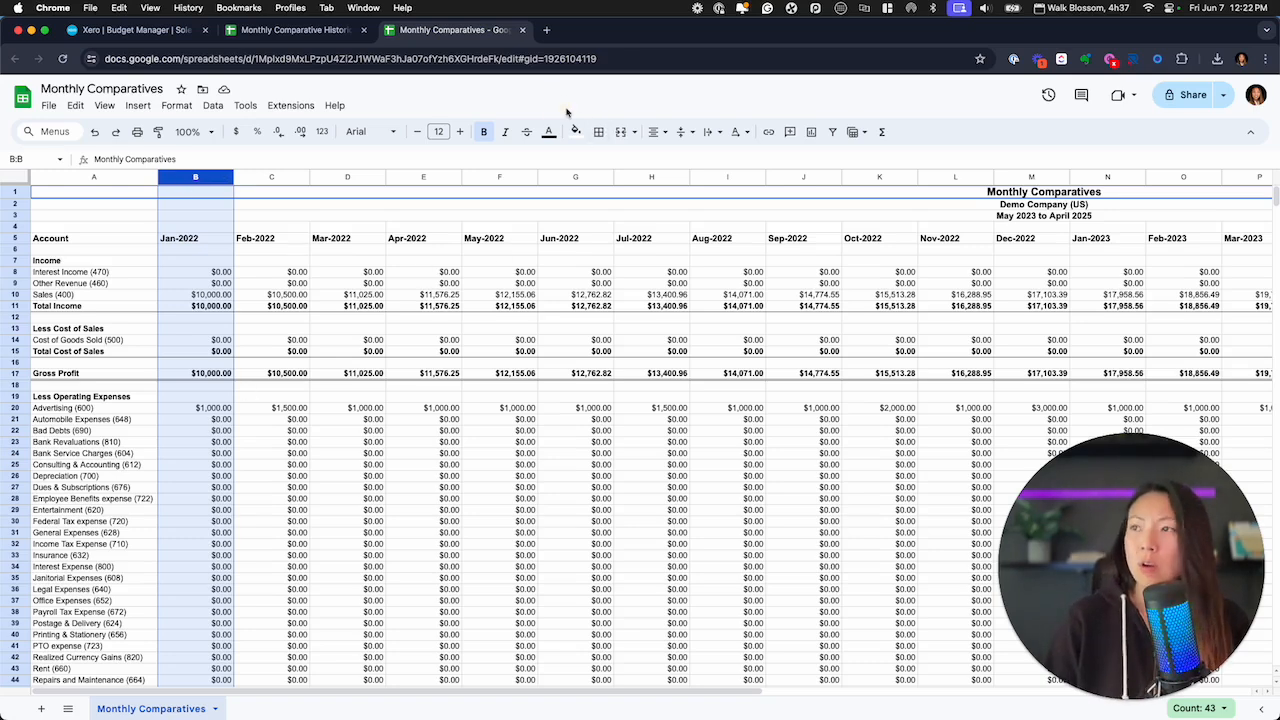
# Examine the sales, cost of goods sold and operating expense rows in the Monthly Comparatives spreadsheet.
pyautogui.press('super+alt+equal')
pyautogui.press('super+z')
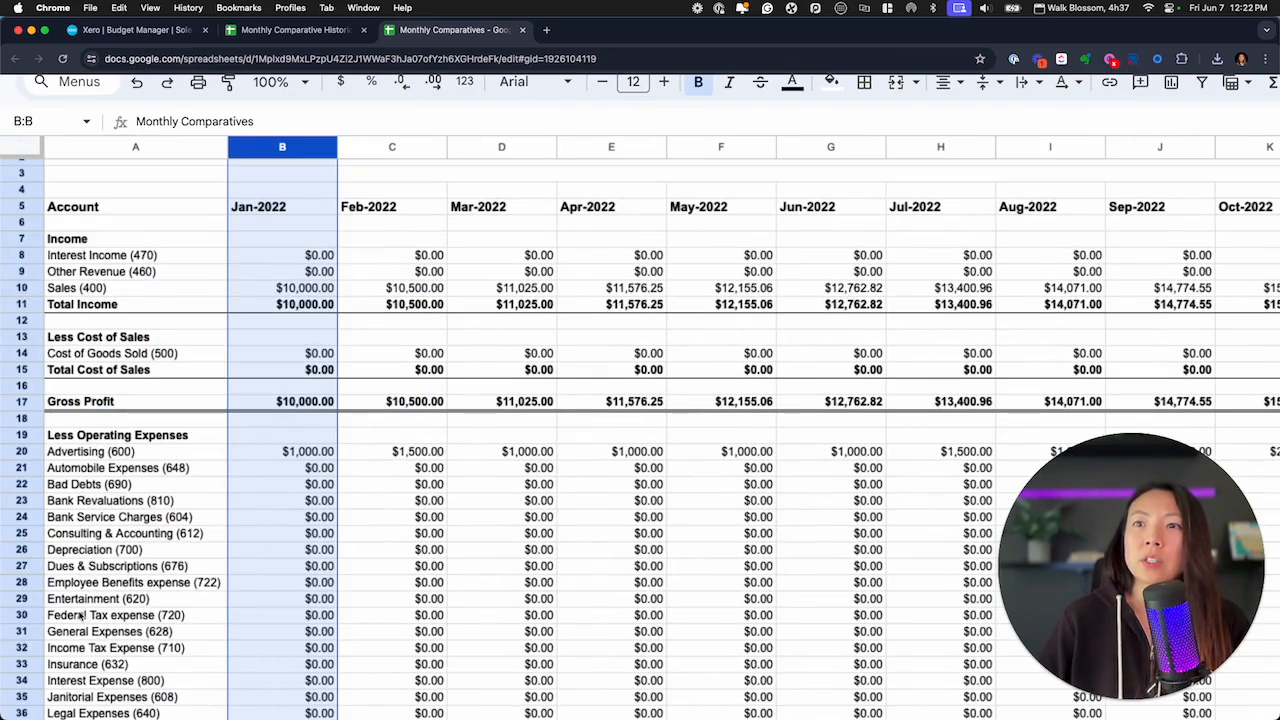
pyautogui.click(130, 455)
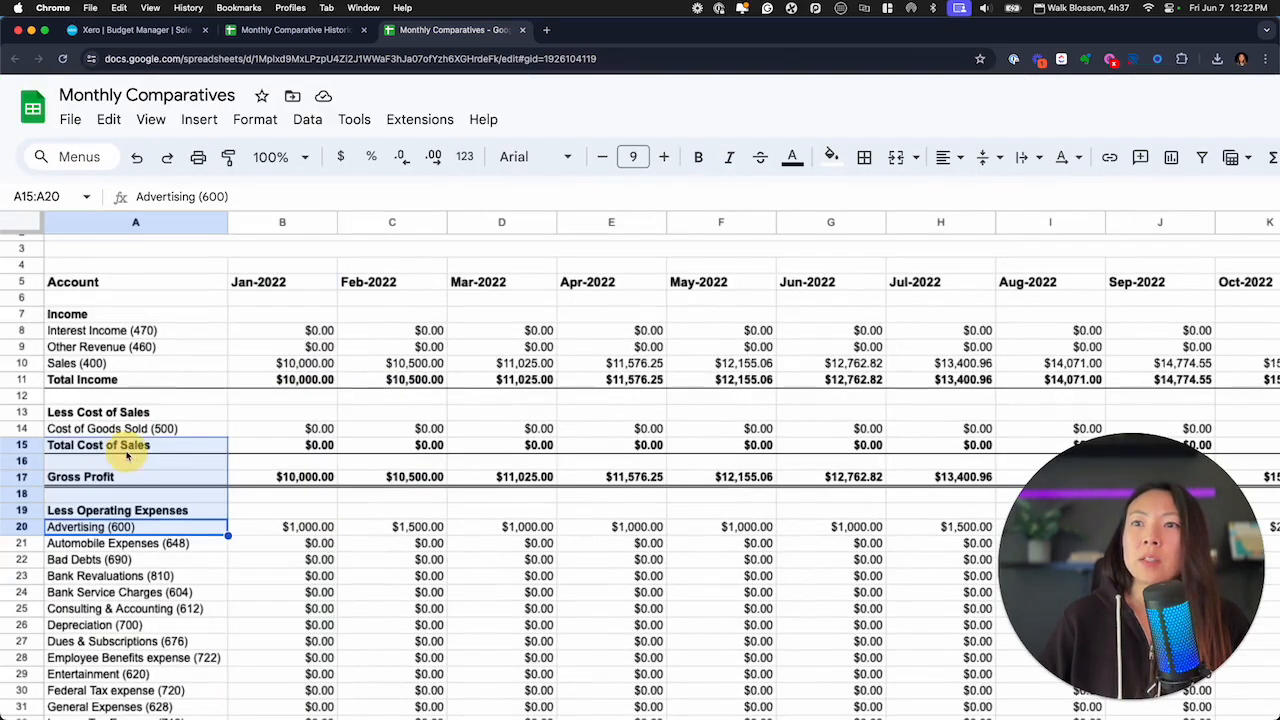
pyautogui.click(155, 432)
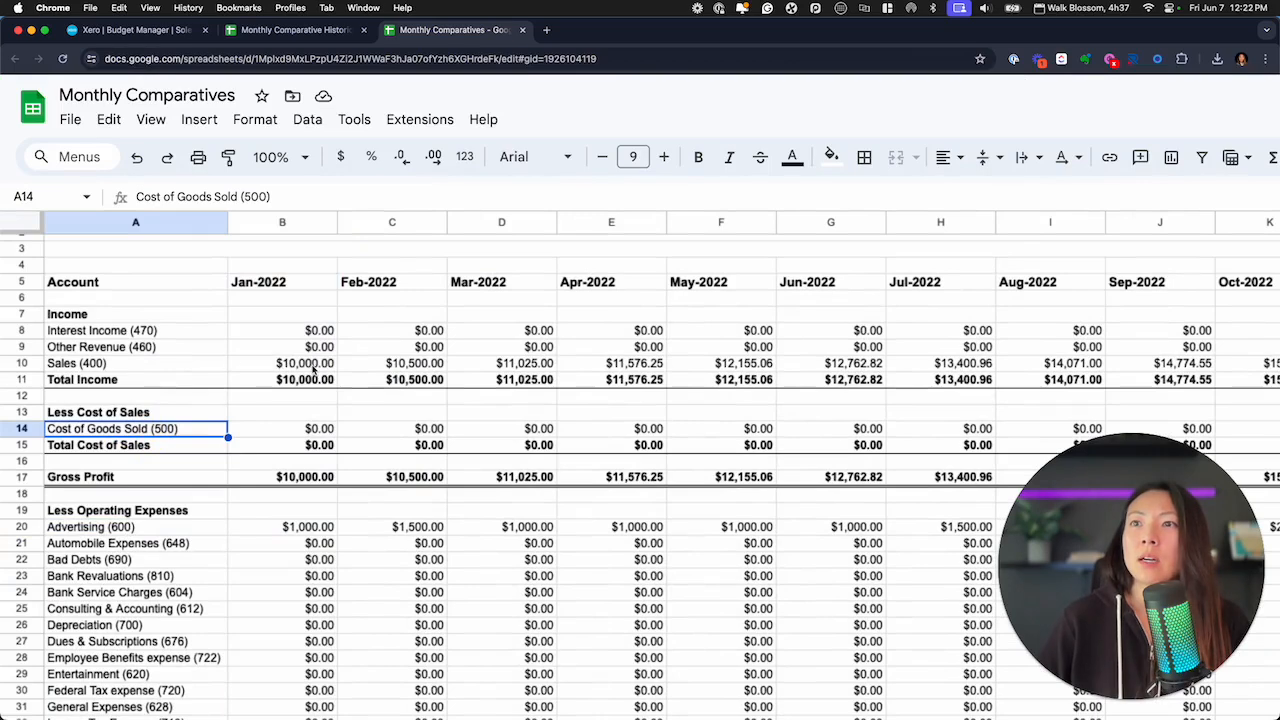
pyautogui.click(24, 363)
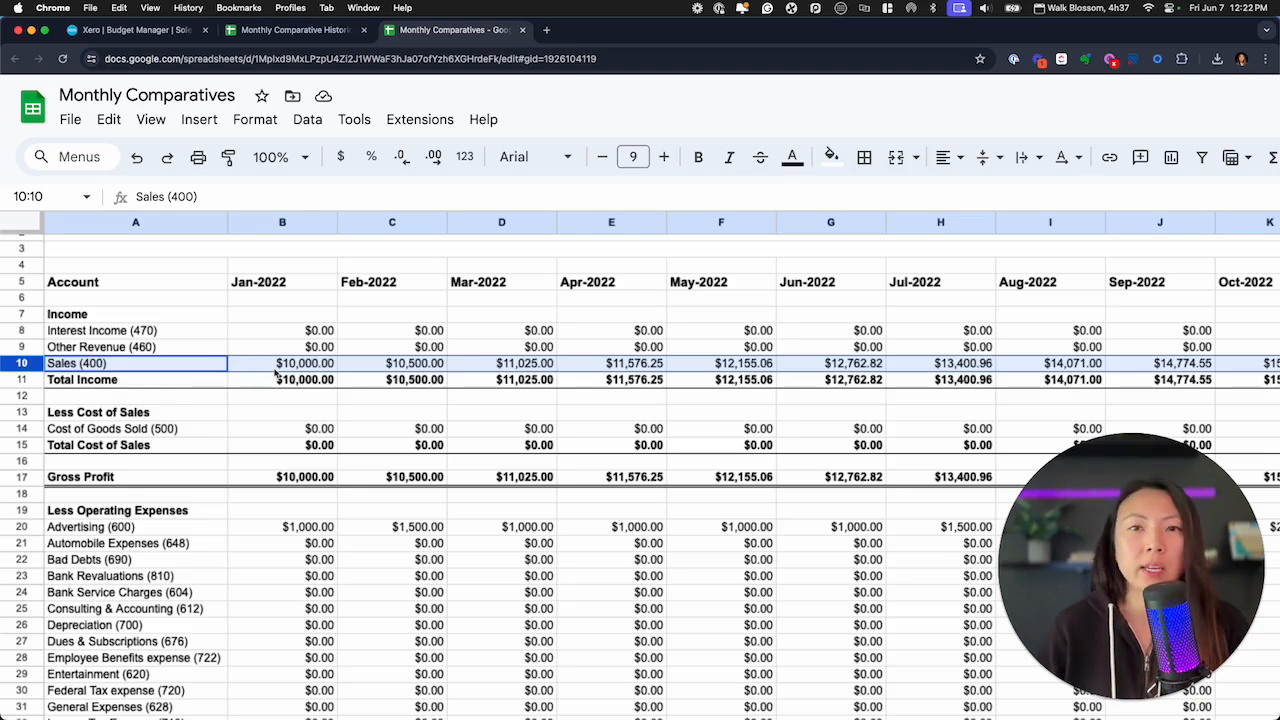
pyautogui.scroll(-5, 275, 372)
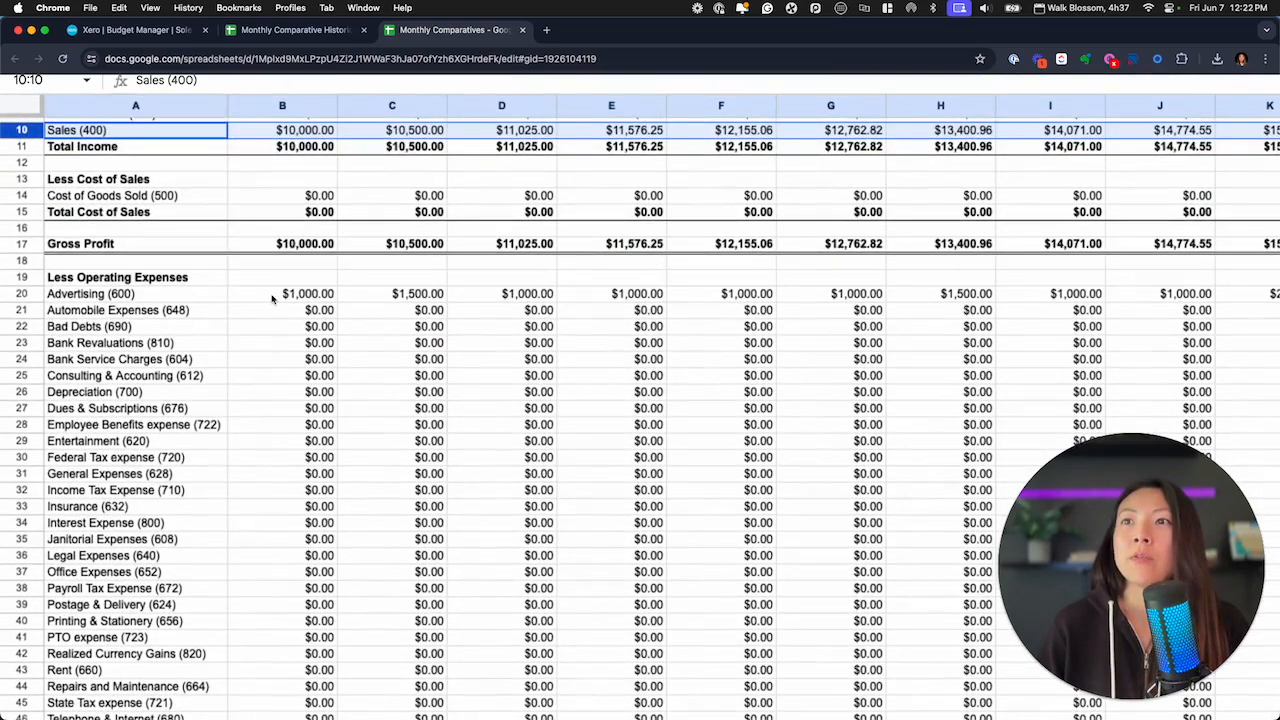
pyautogui.scroll(2, 293, 392)
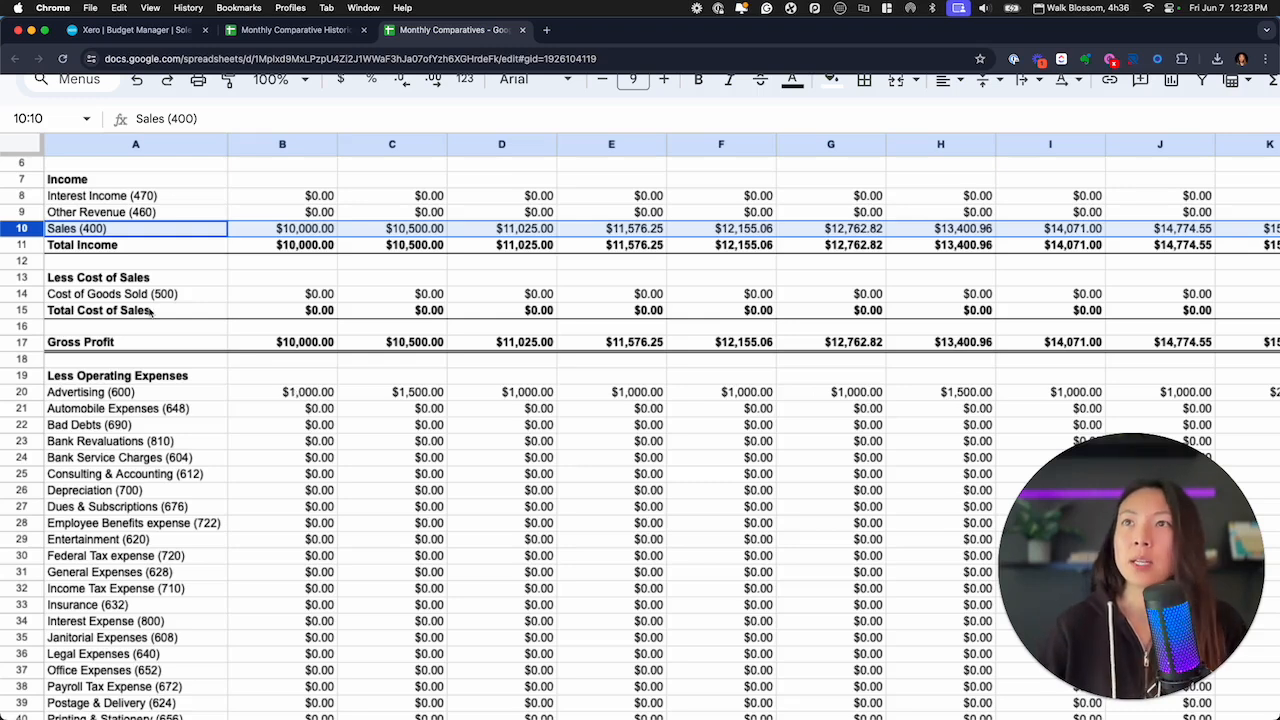
# Return to Xero's Budget Manager and import the file "Monthly Comparatives - Monthly Comparatives (3).csv" as the updated budget.
pyautogui.click(152, 29)
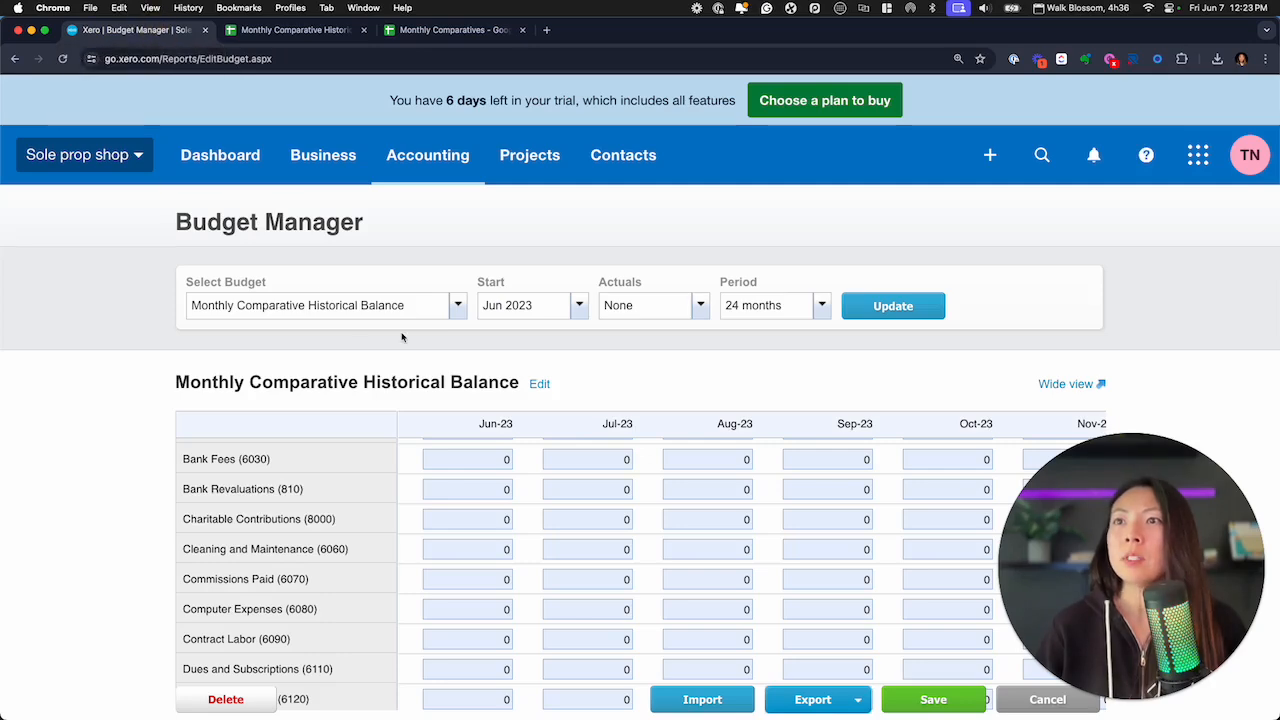
pyautogui.click(728, 699)
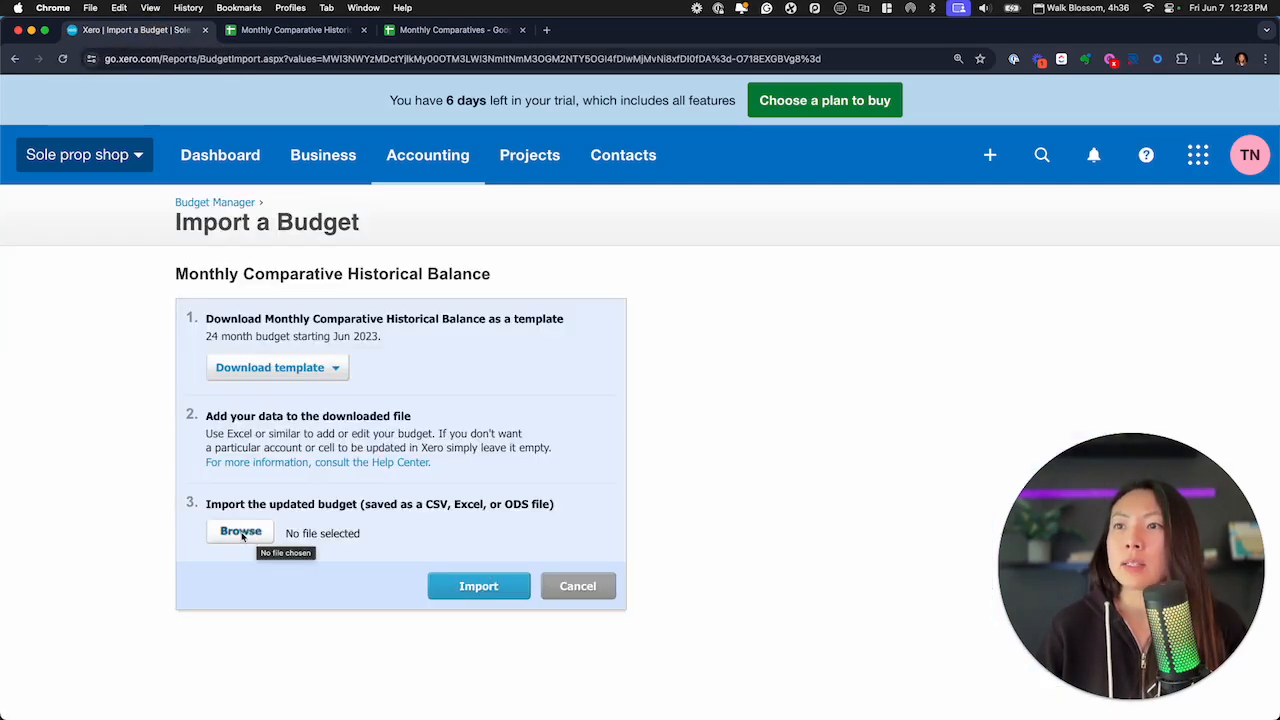
pyautogui.click(240, 530)
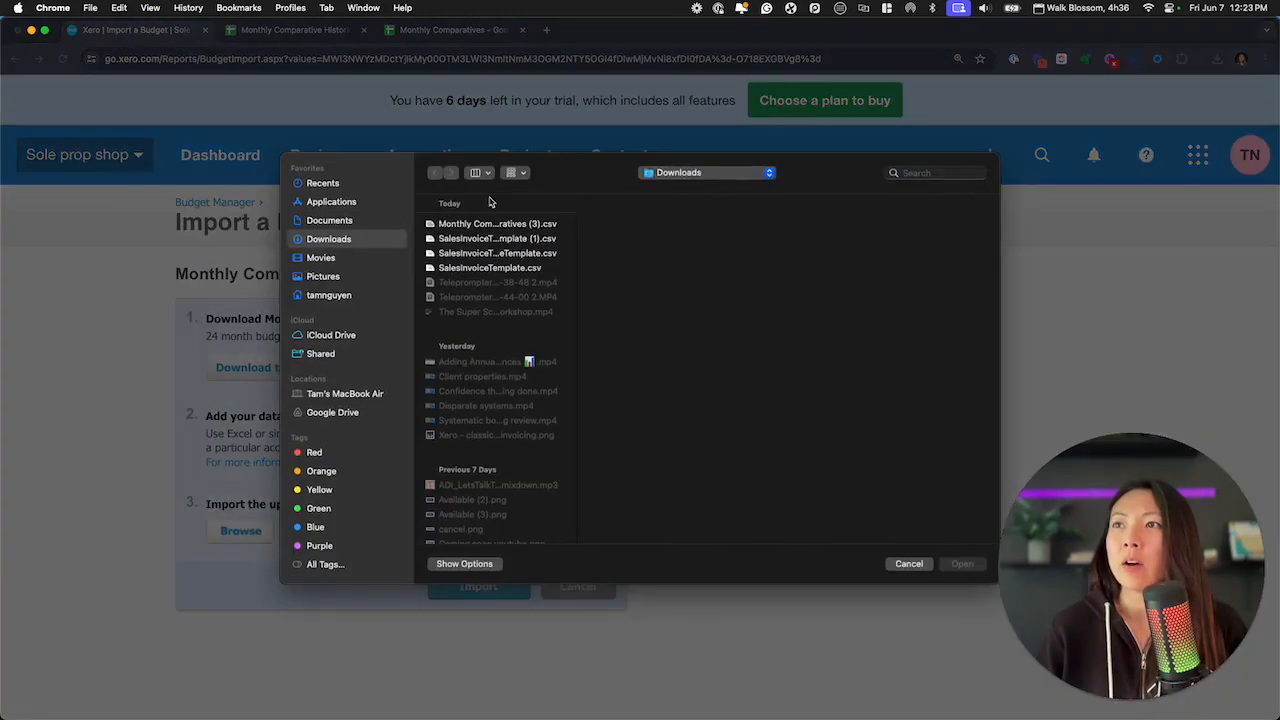
pyautogui.click(531, 223)
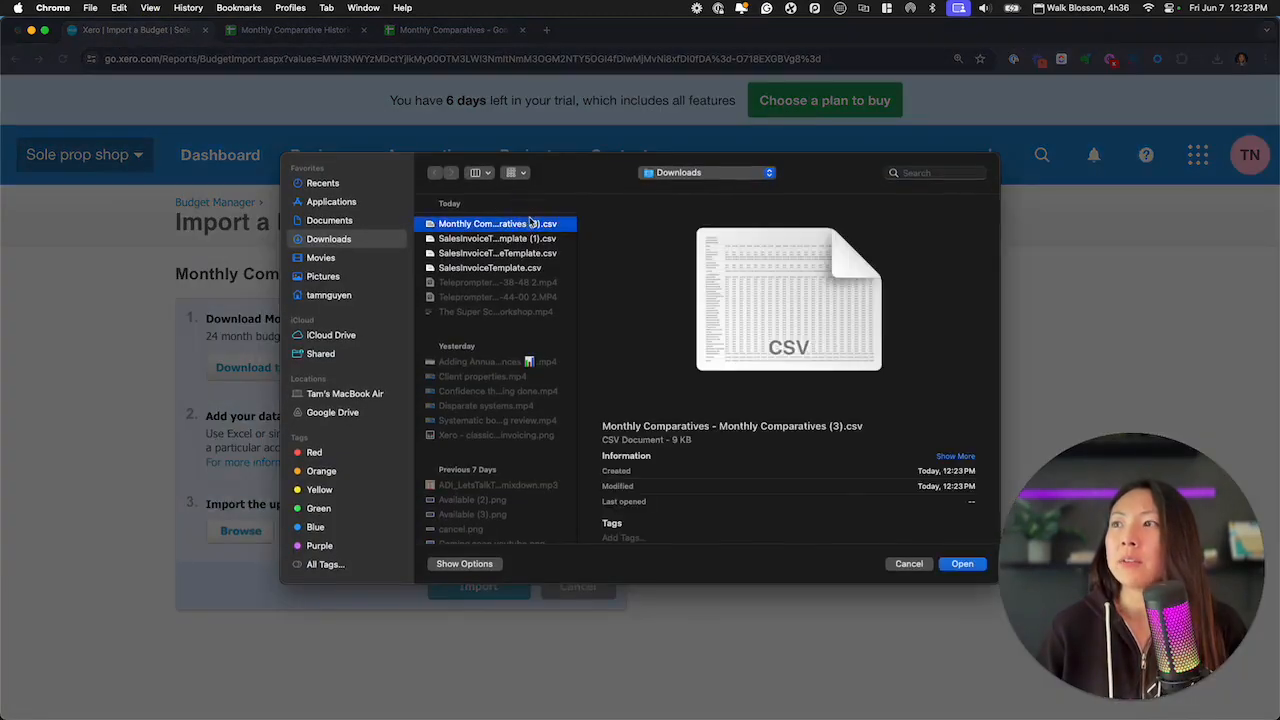
pyautogui.click(962, 565)
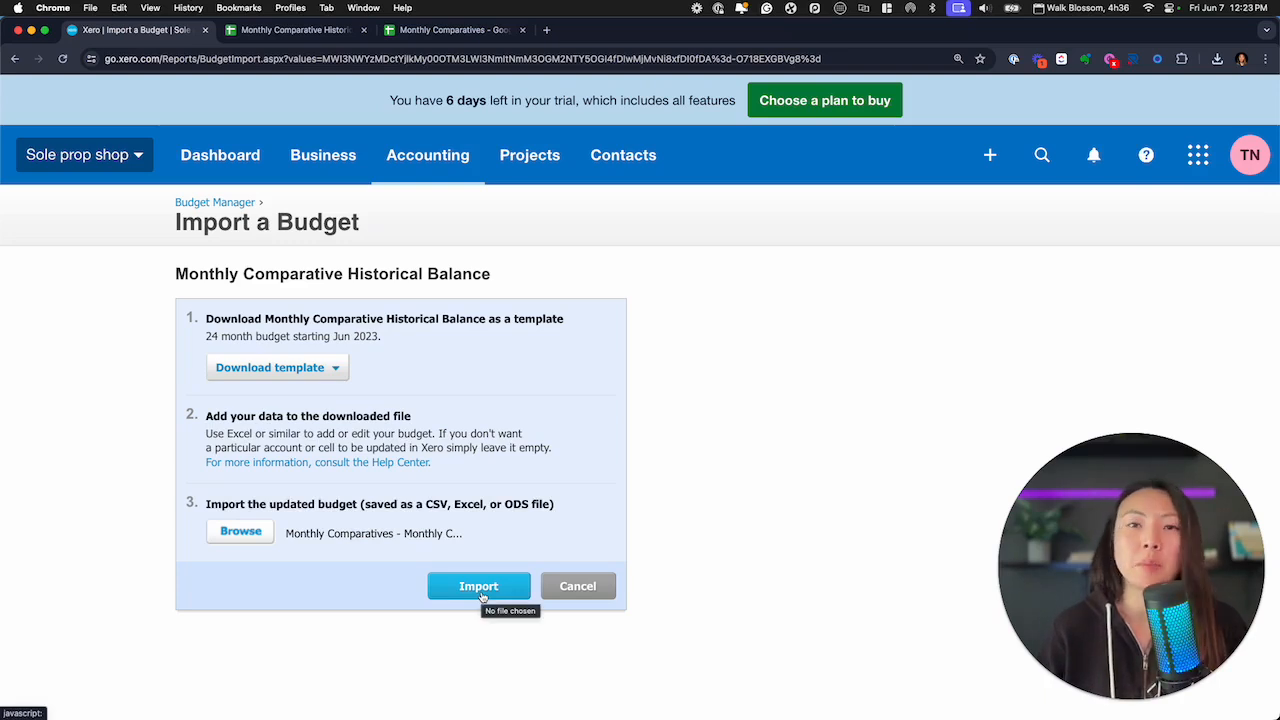
pyautogui.click(481, 589)
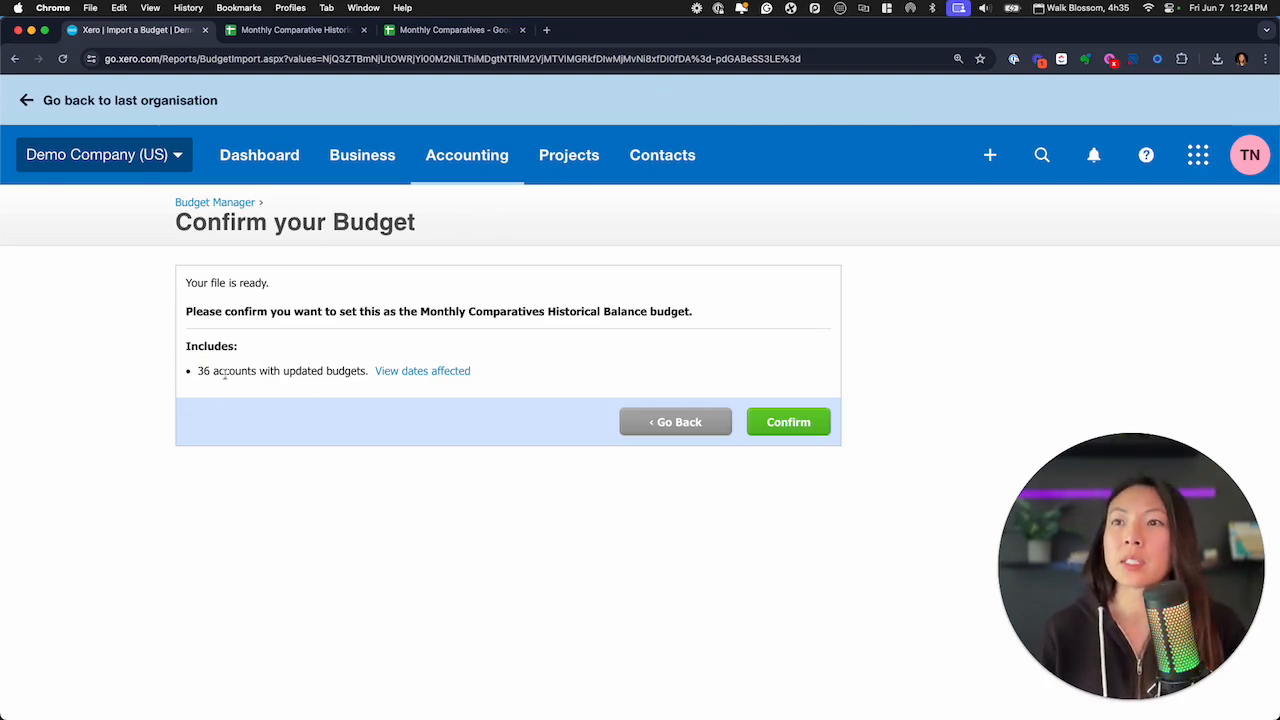
# Review the dates affected by the import and confirm it as the Monthly Comparatives Historical Balance budget.
pyautogui.click(440, 375)
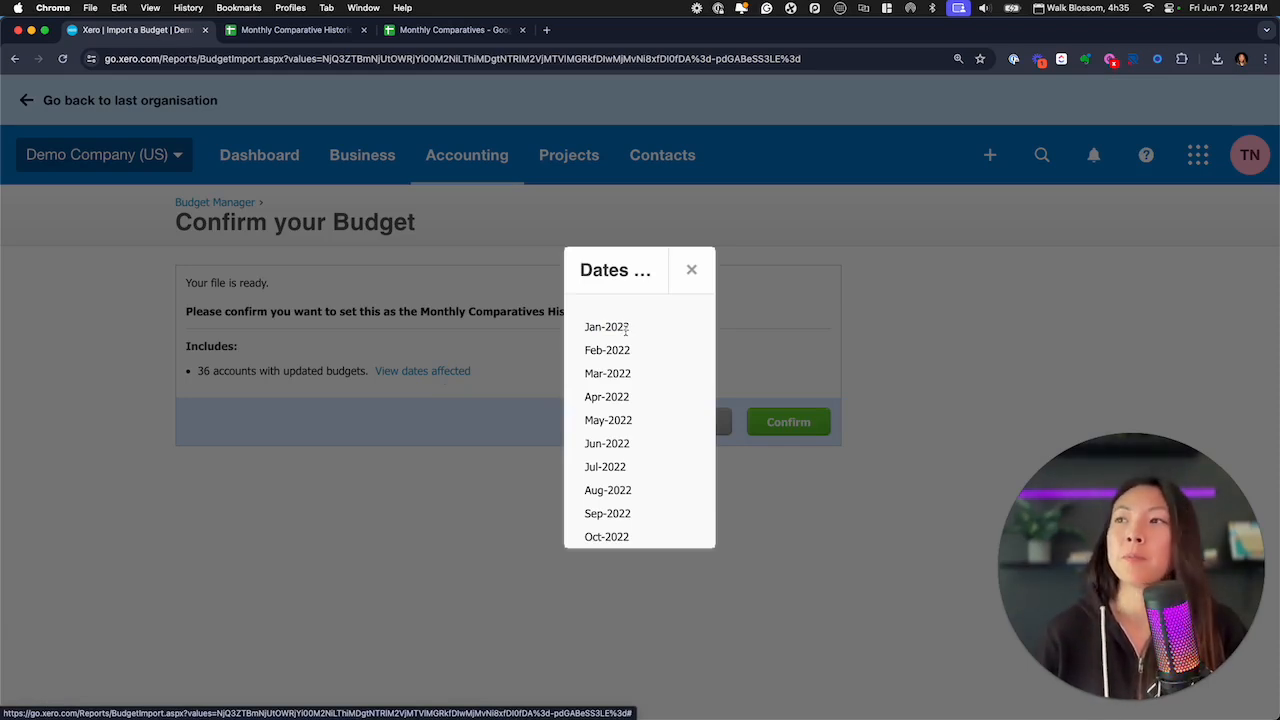
pyautogui.click(691, 273)
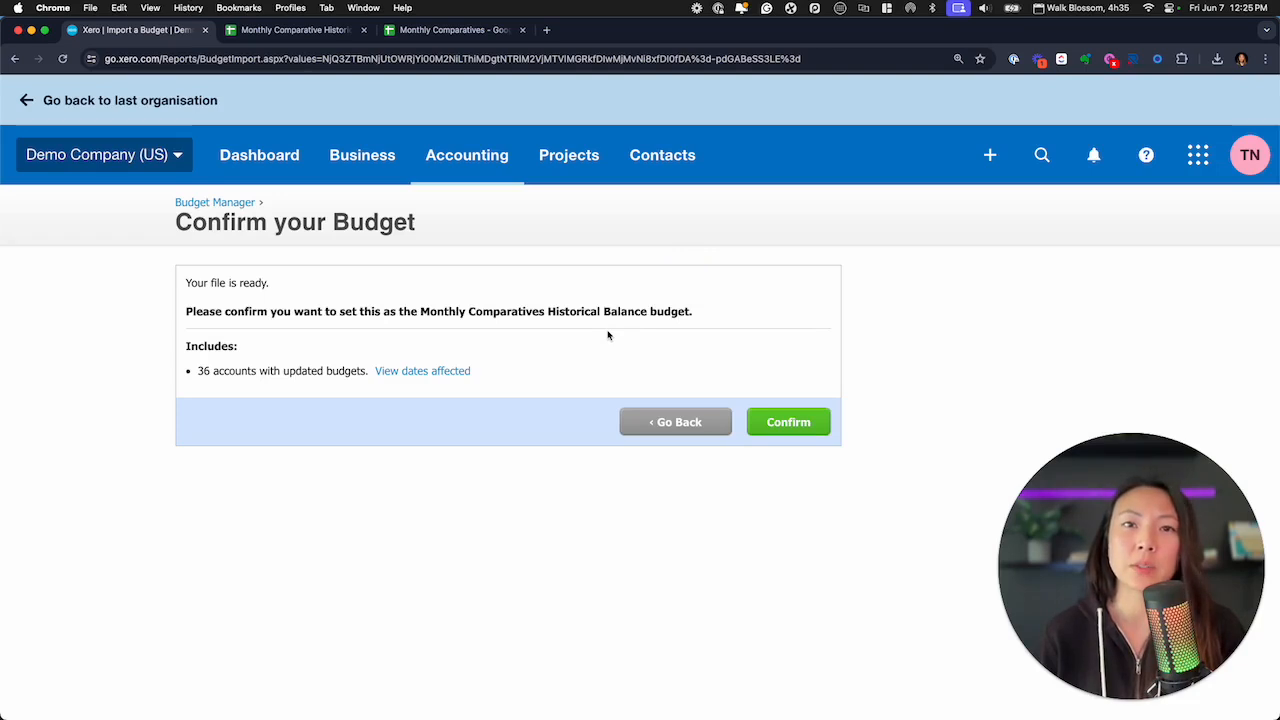
pyautogui.click(783, 428)
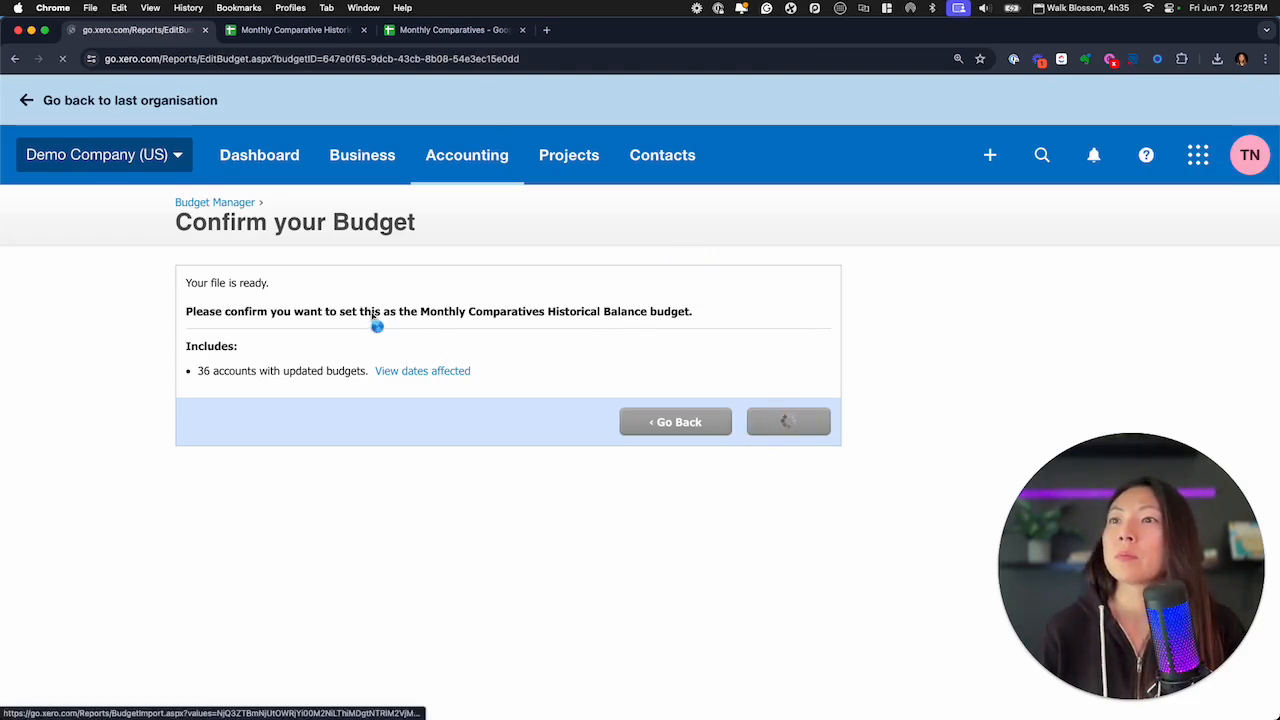
# Open the Income Statement (Profit and Loss) report and switch it to the Budget Variance format.
pyautogui.click(450, 163)
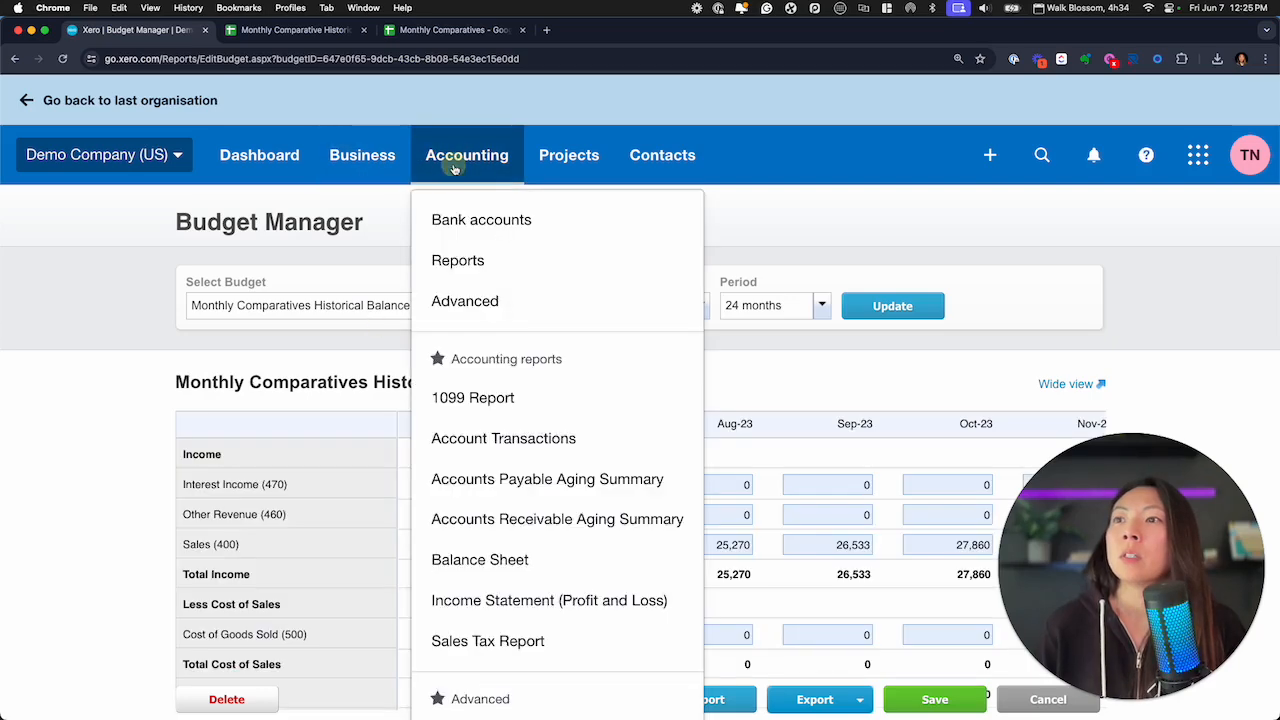
pyautogui.scroll(-1, 450, 280)
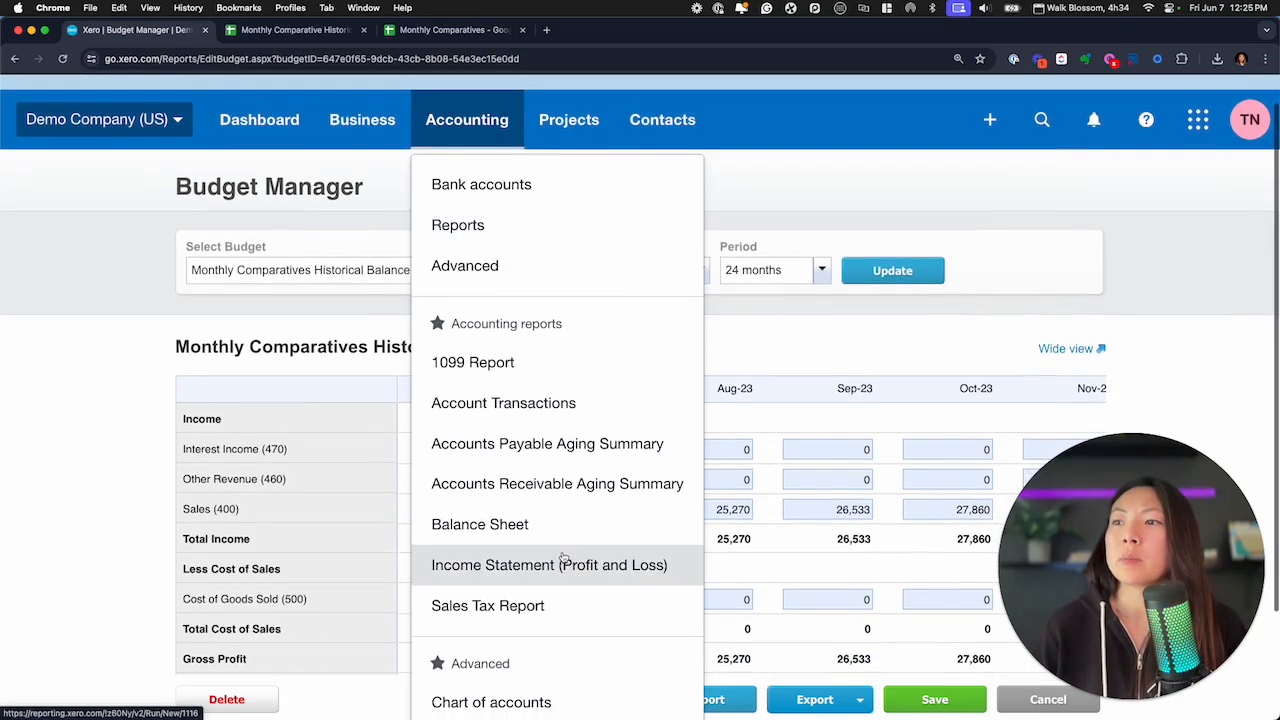
pyautogui.click(576, 565)
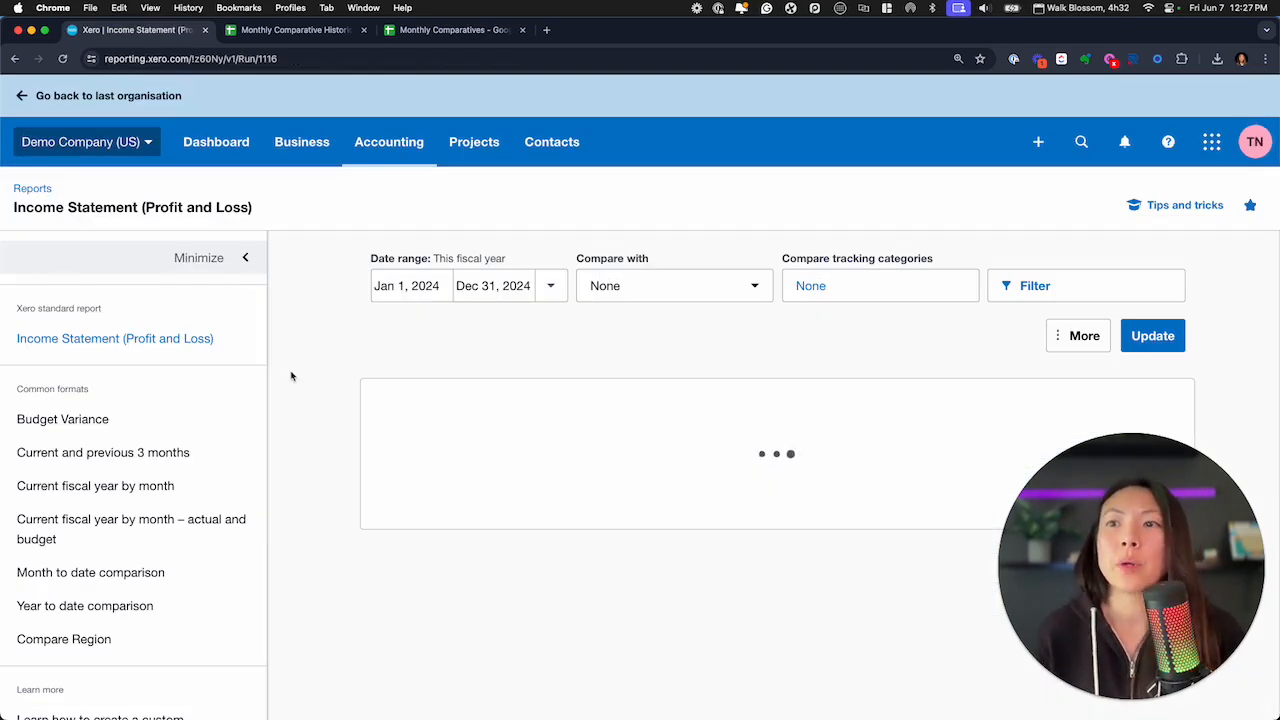
pyautogui.scroll(-3, 193, 409)
pyautogui.scroll(1, 185, 440)
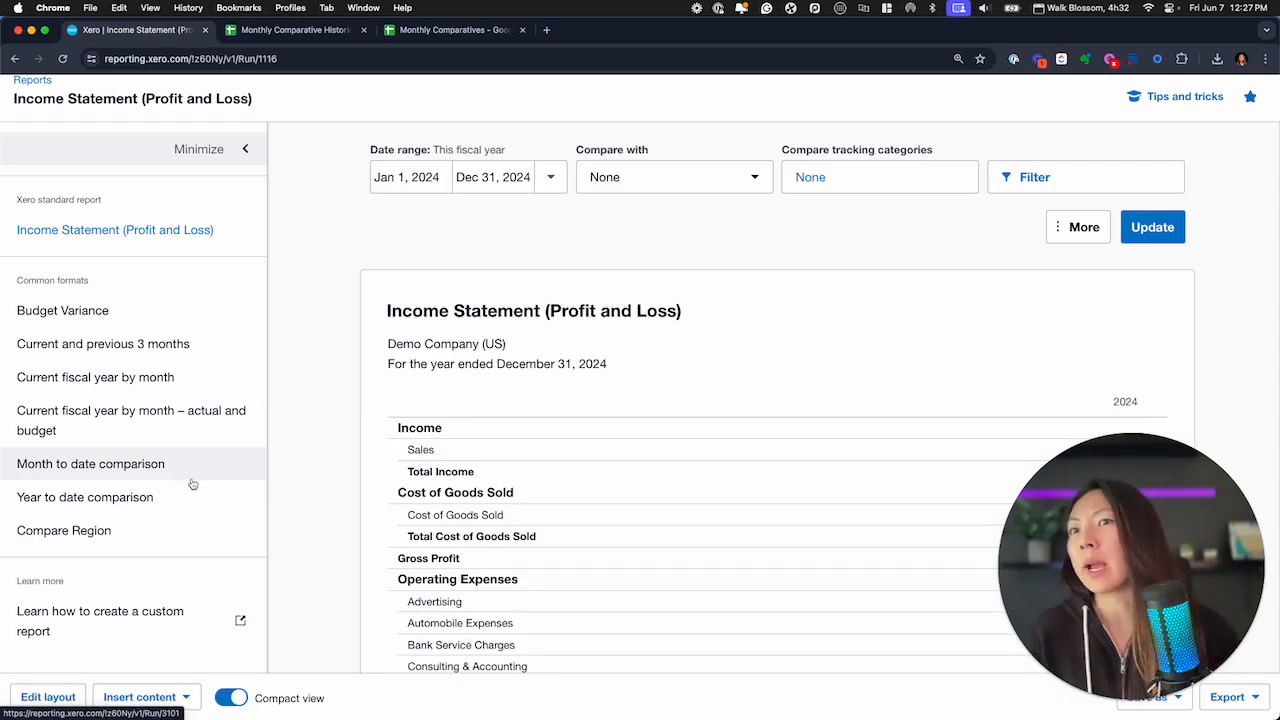
pyautogui.click(166, 319)
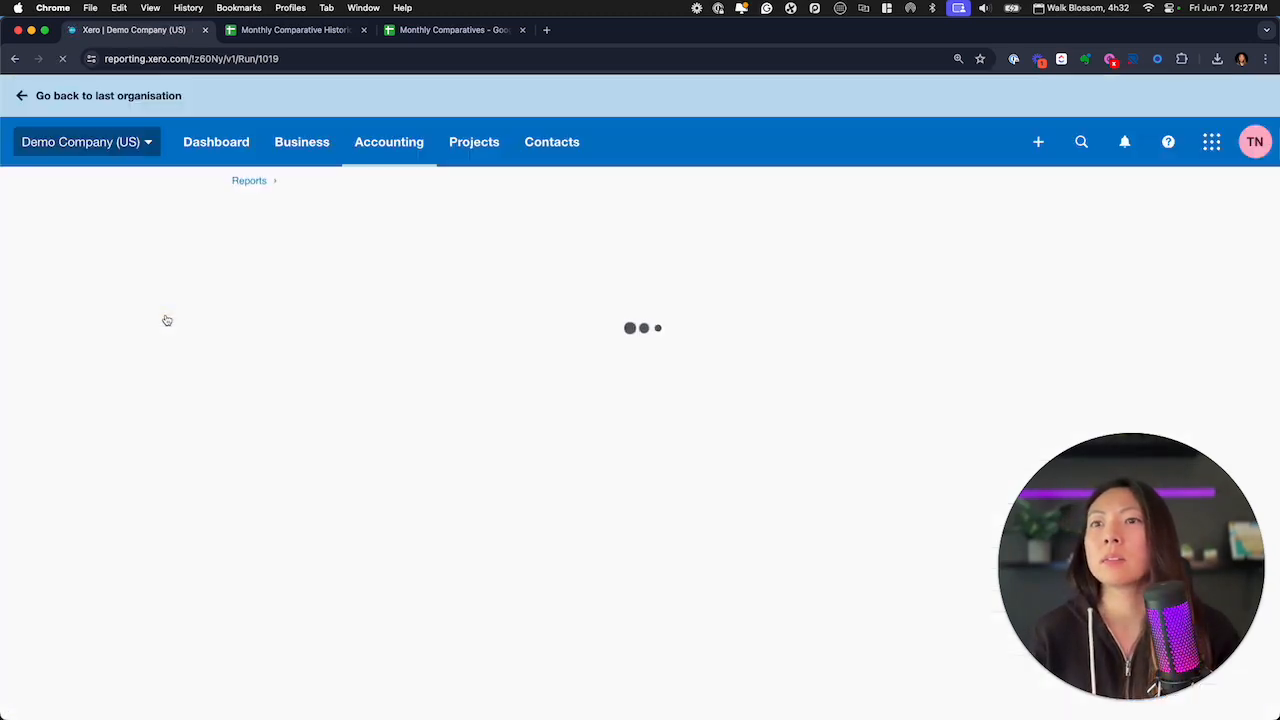
# Set the report's date range to last quarter and its budget to Monthly Comparatives Historical Balance, and update the report.
pyautogui.scroll(-2, 398, 387)
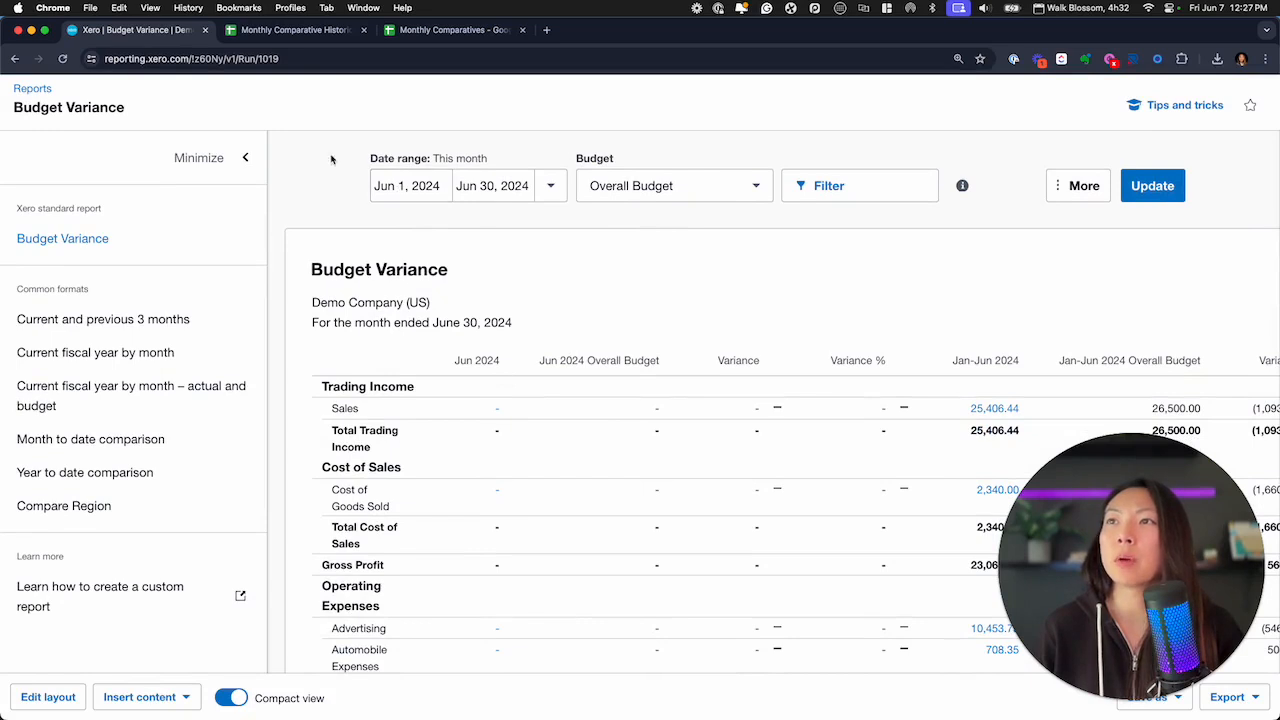
pyautogui.click(550, 188)
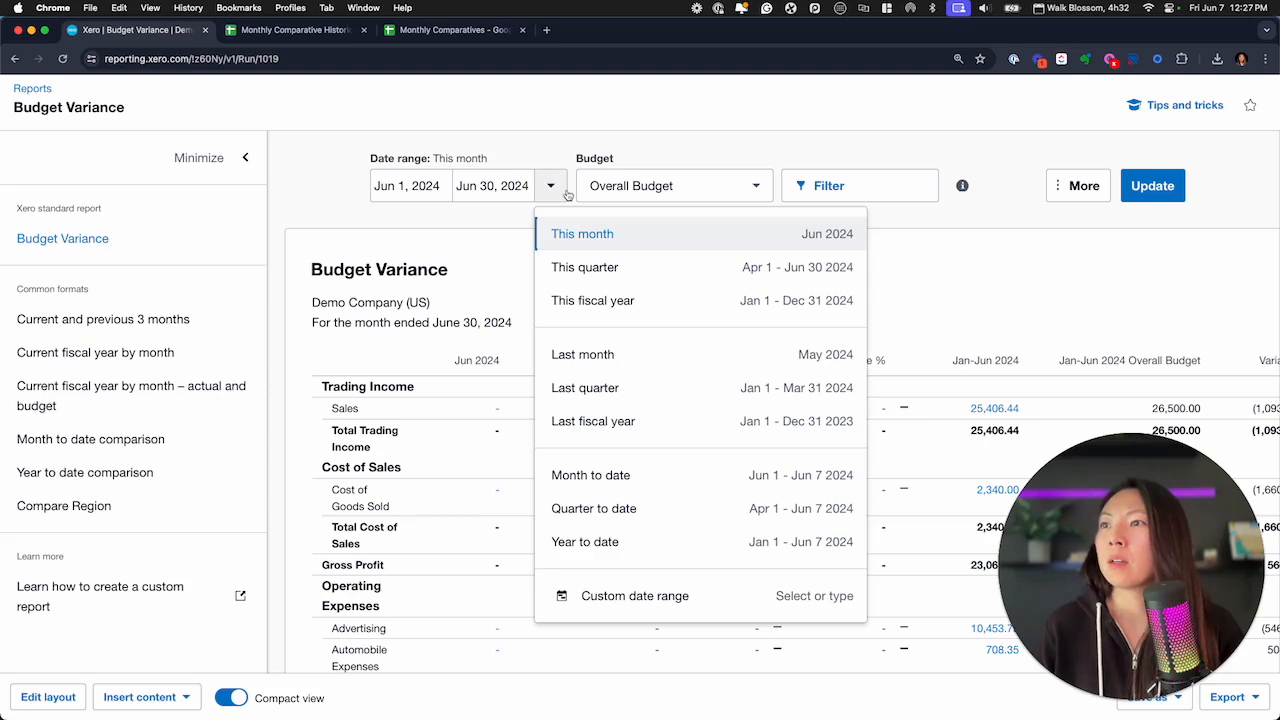
pyautogui.click(668, 389)
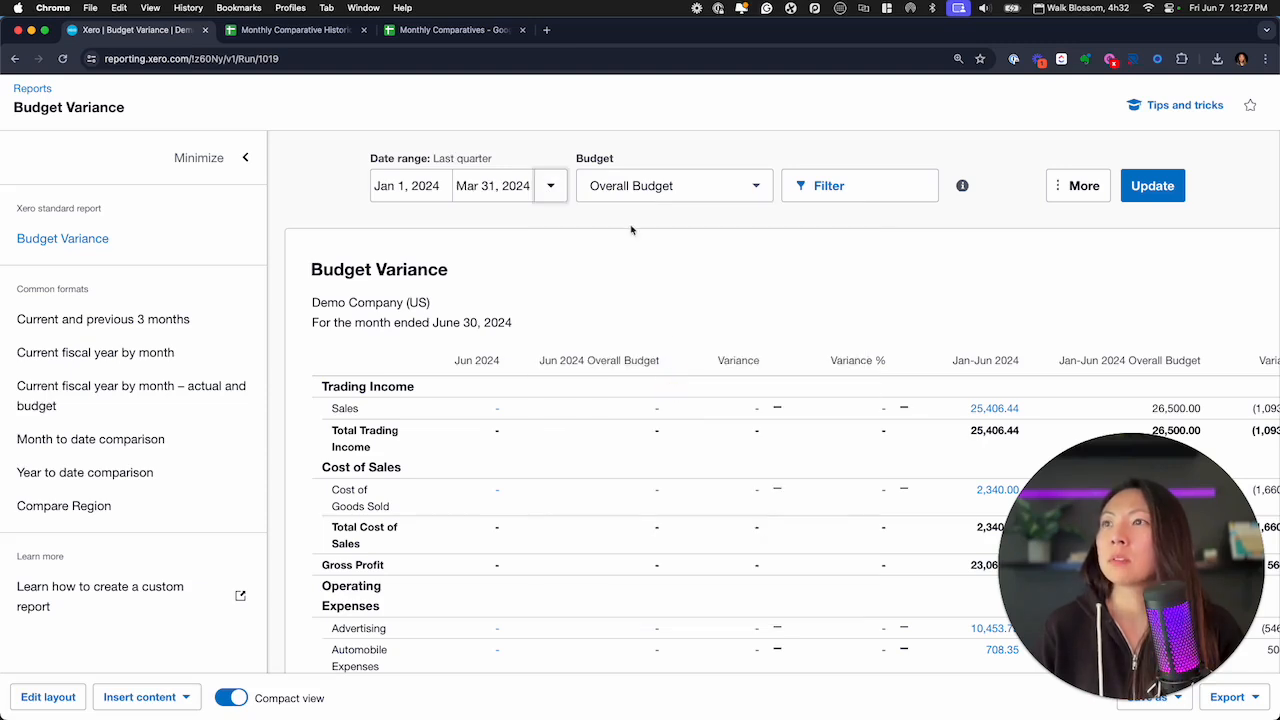
pyautogui.click(756, 188)
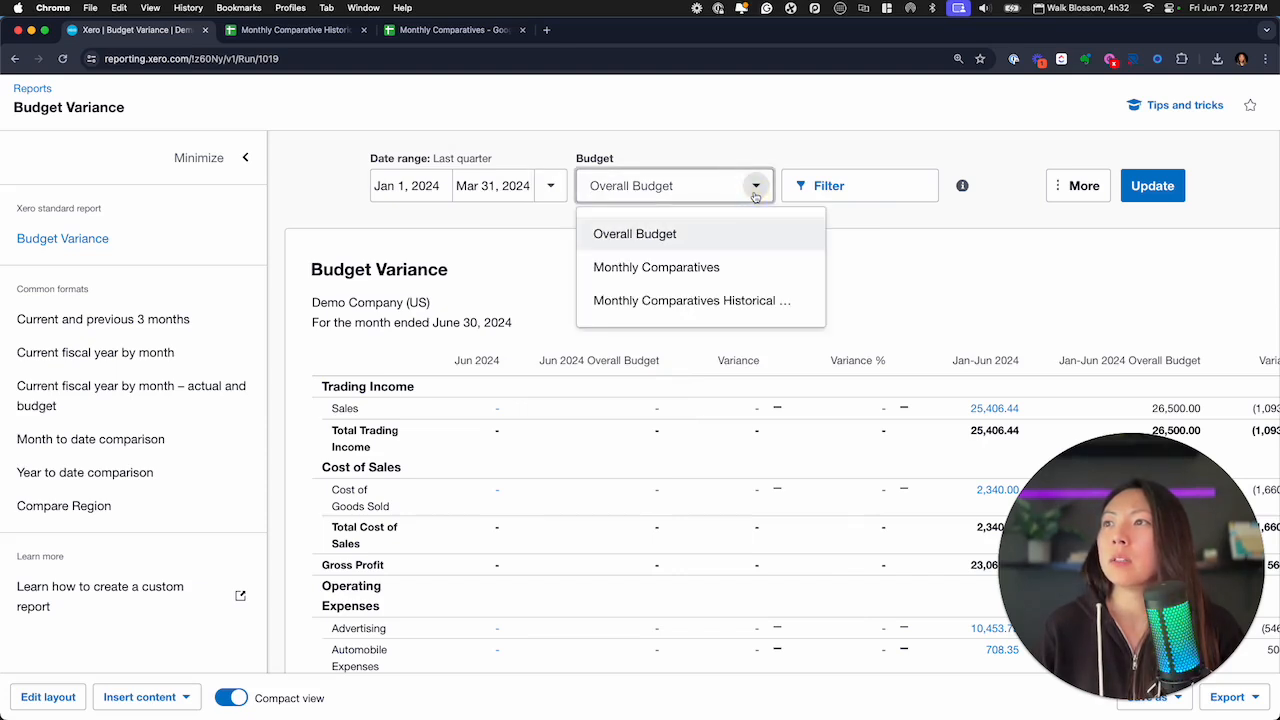
pyautogui.click(741, 301)
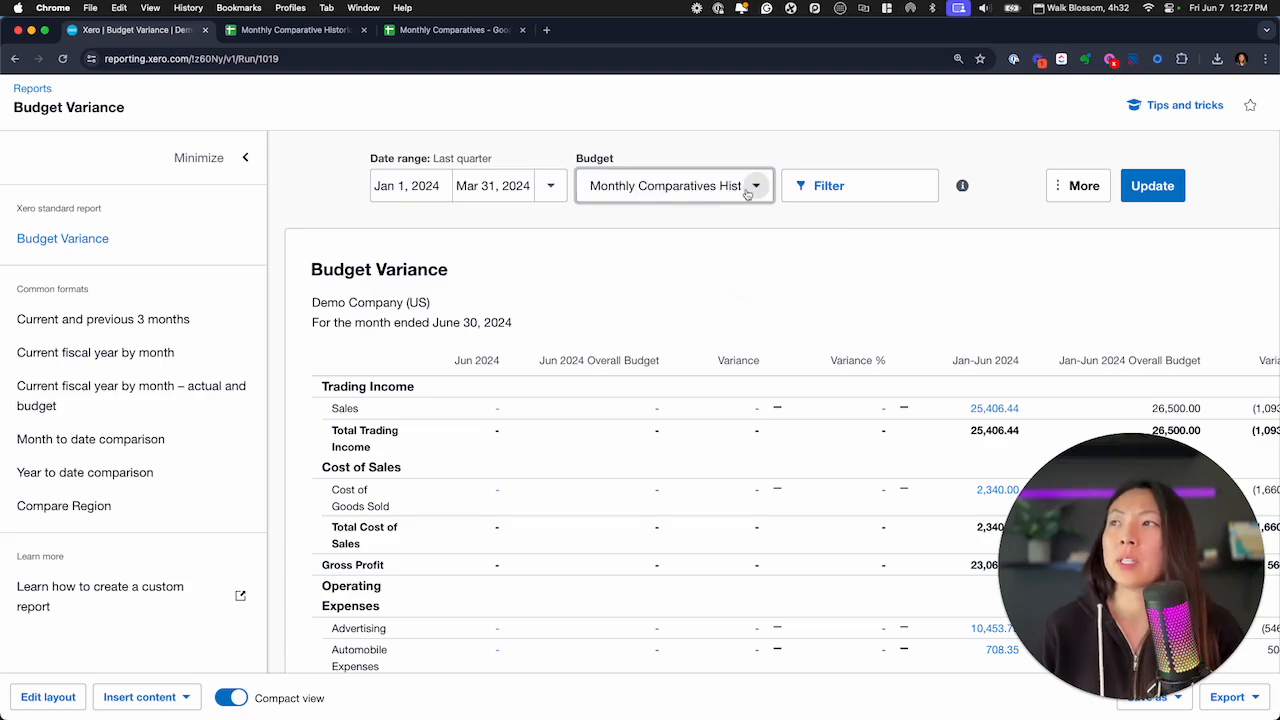
pyautogui.click(1155, 190)
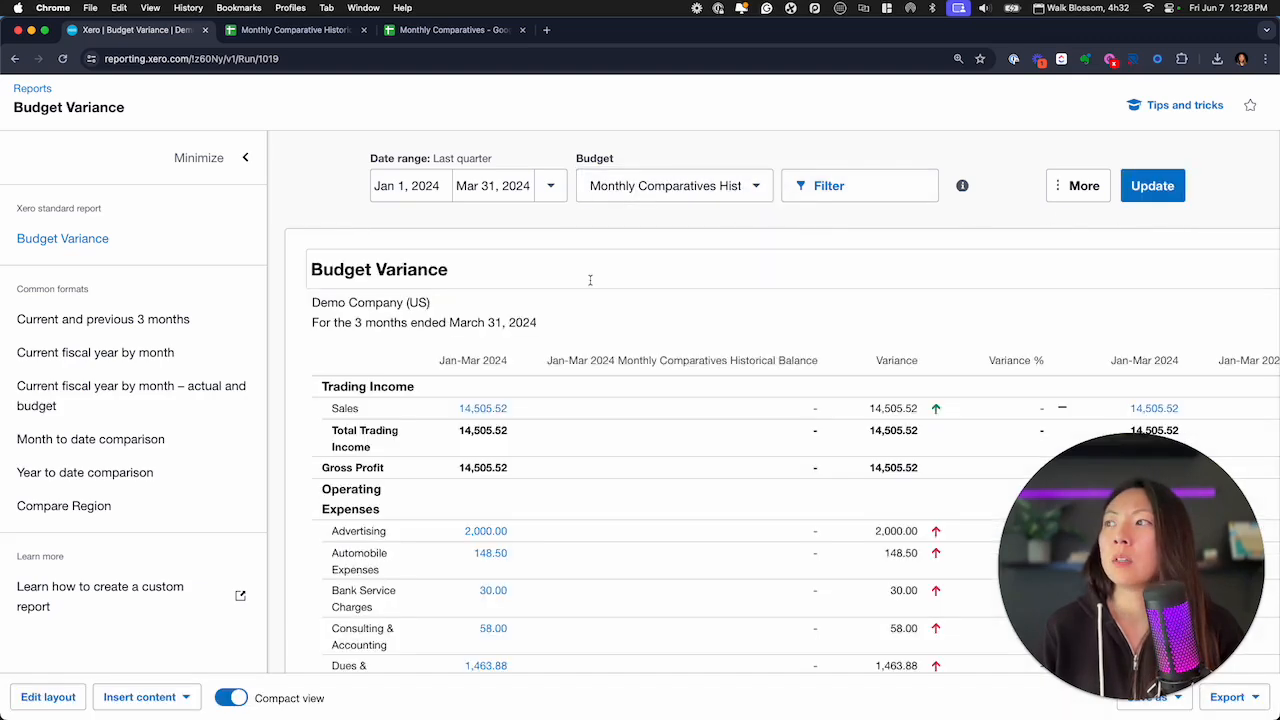
# Edit the report layout and shift the first Monthly Comparatives Historical Balance column's date range back to 1 Jan 2023 - 31 Mar 2023.
pyautogui.scroll(-1, 590, 280)
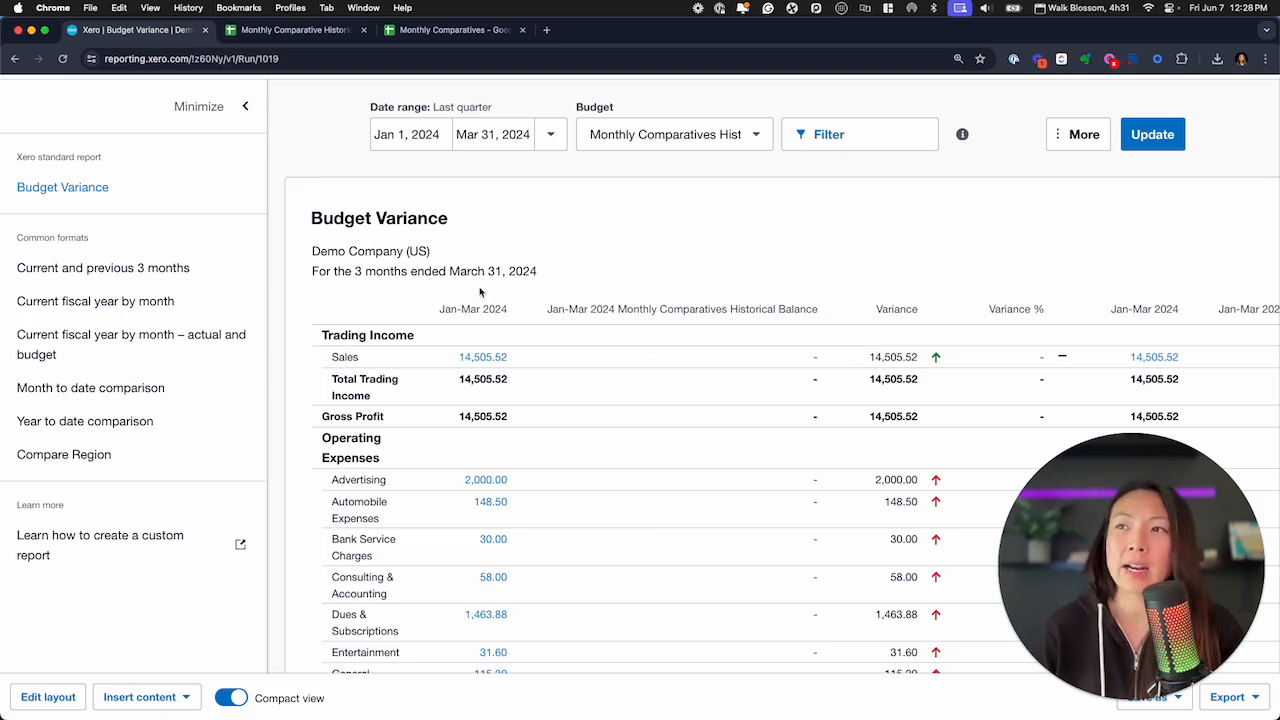
pyautogui.click(57, 694)
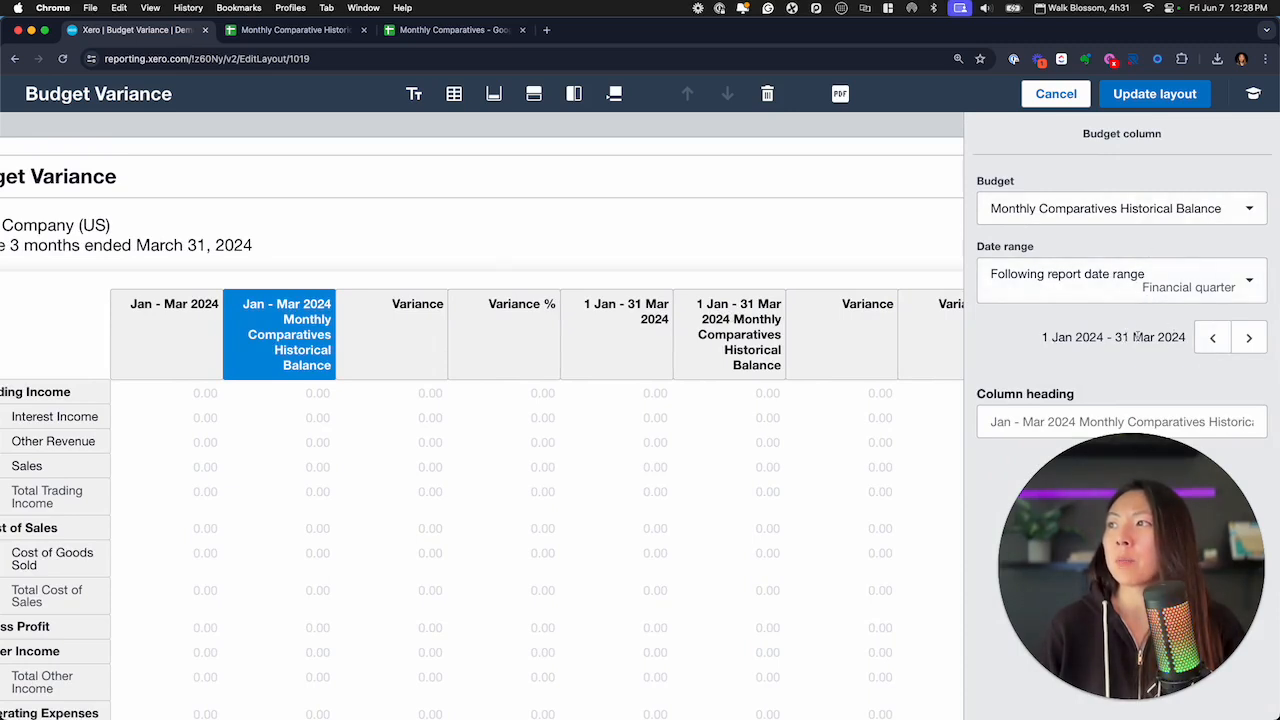
pyautogui.click(1212, 337)
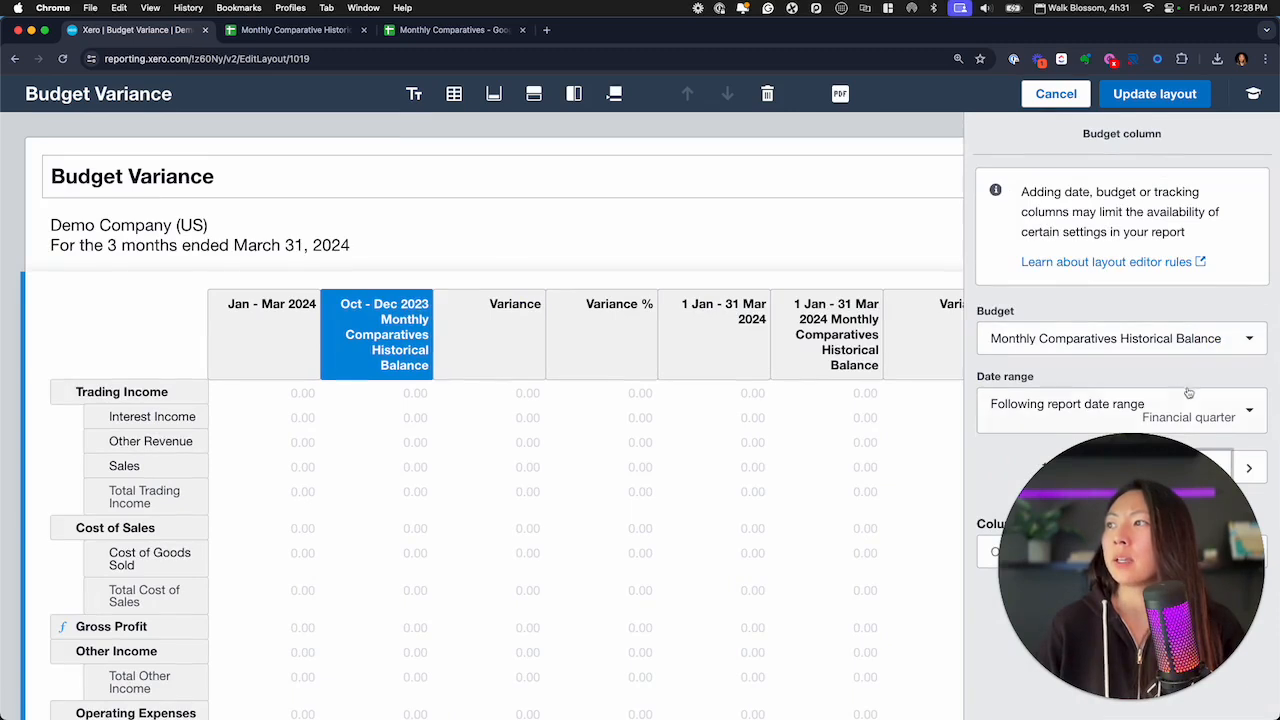
pyautogui.click(1117, 702)
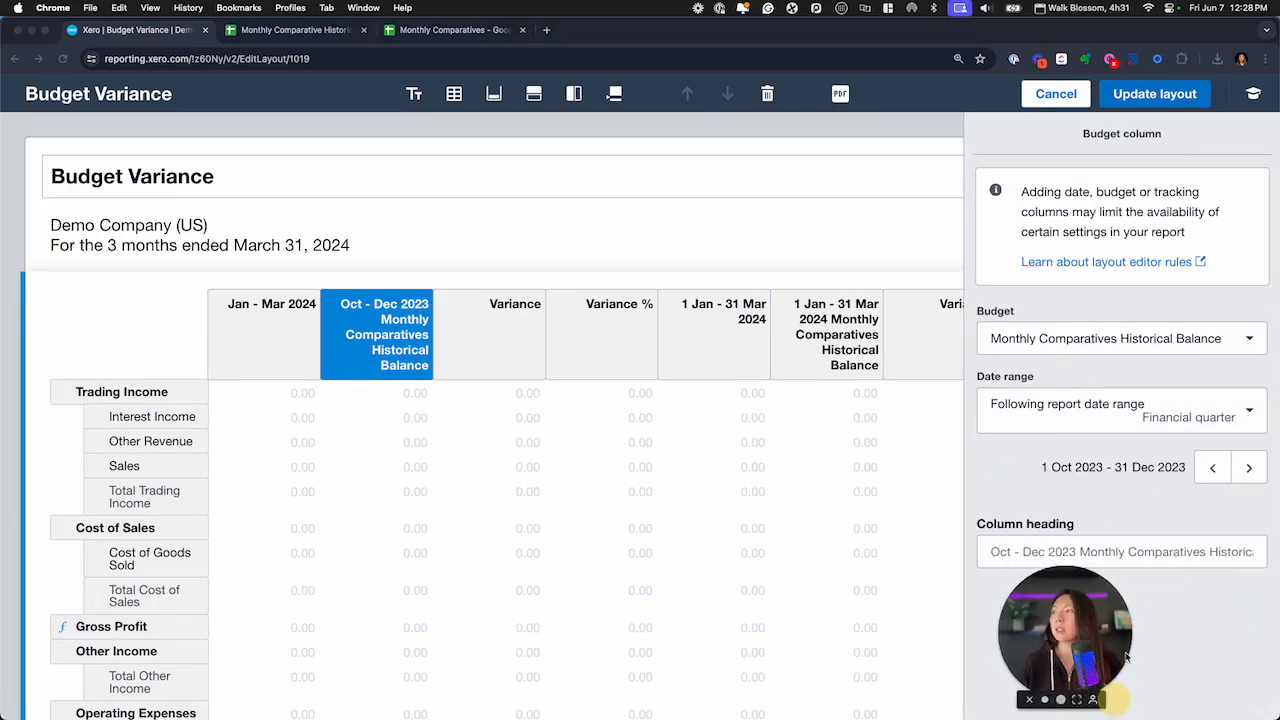
pyautogui.click(1215, 475)
pyautogui.click(1215, 476)
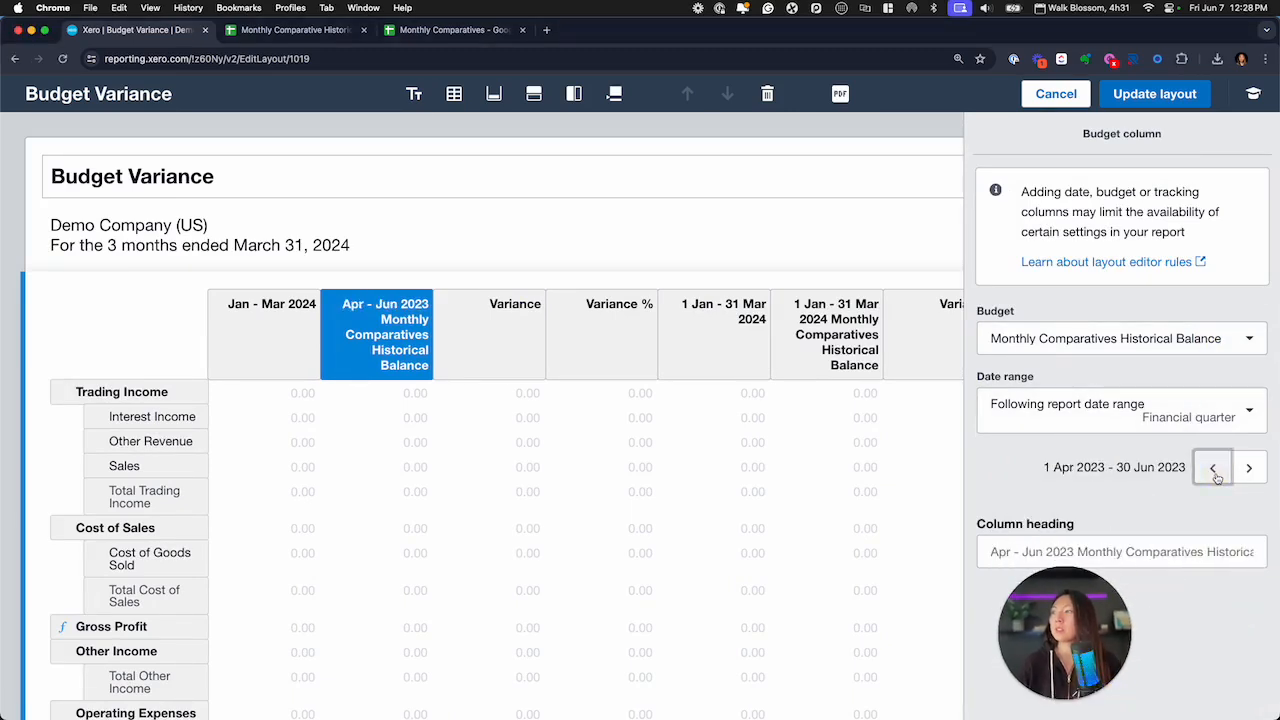
pyautogui.click(1216, 476)
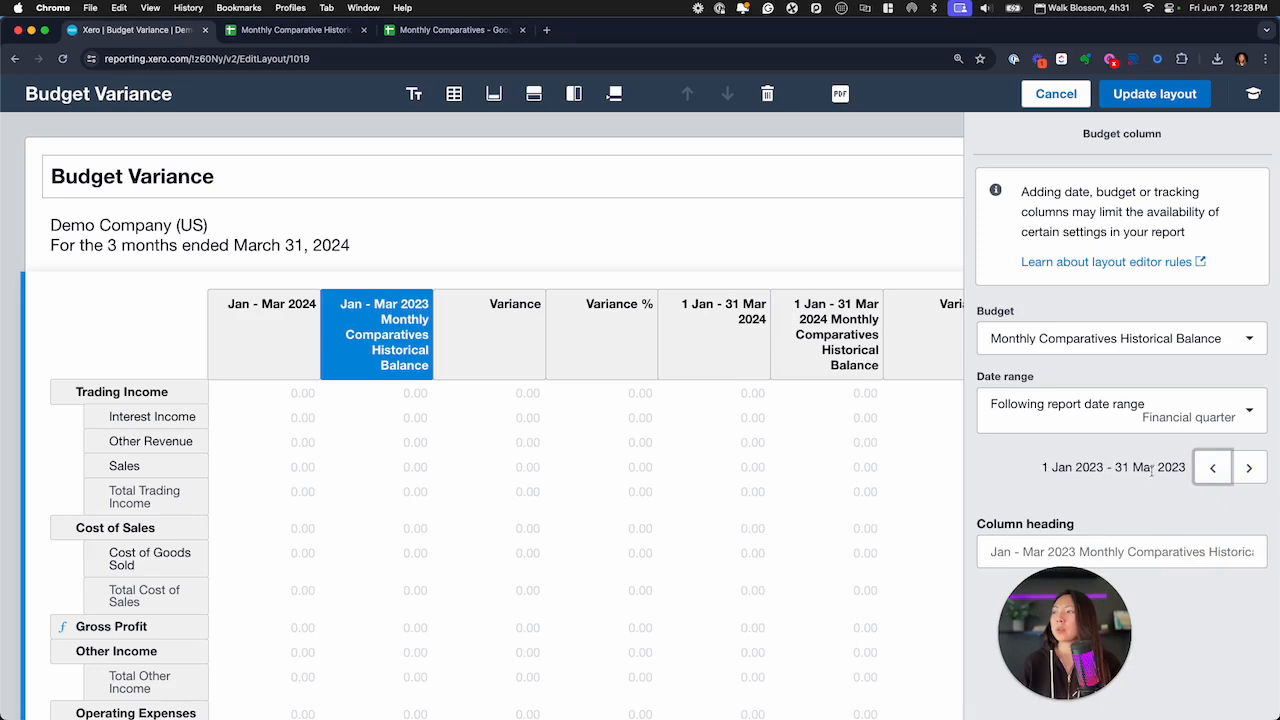
# Delete the year-to-date actual and budget columns with their Variance and Variance % columns, and update the layout.
pyautogui.click(726, 348)
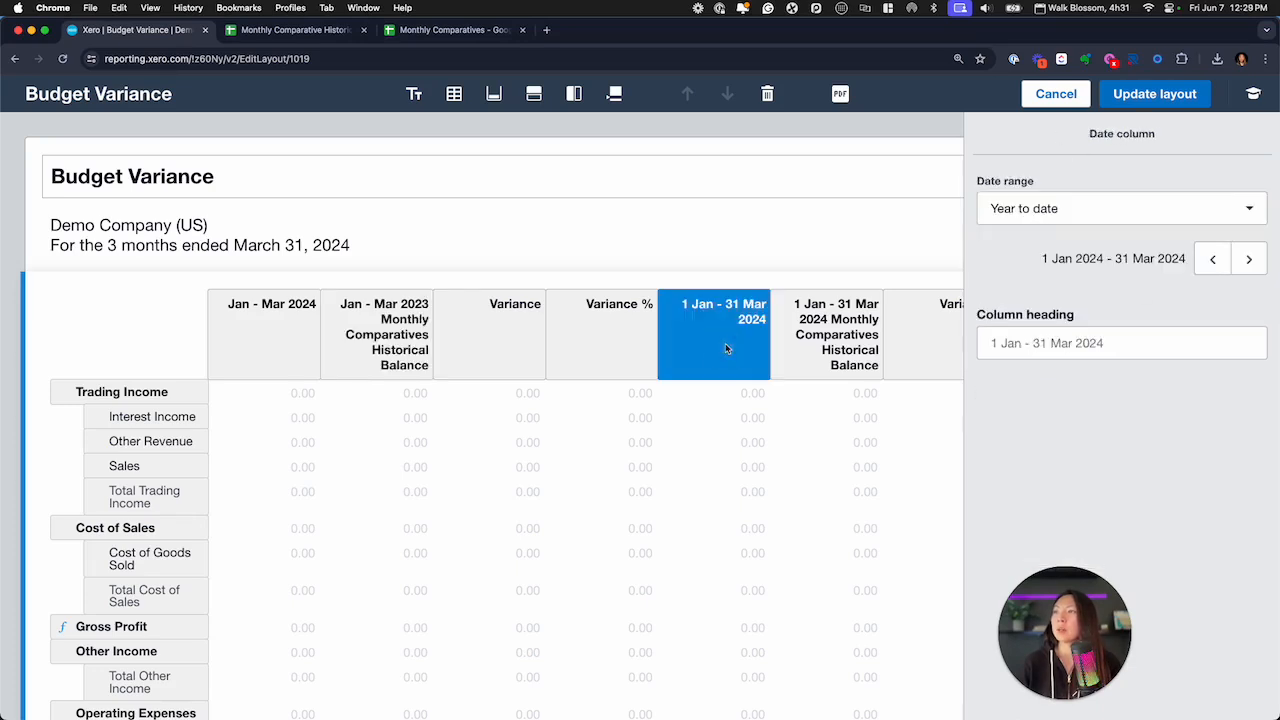
pyautogui.click(767, 93)
pyautogui.click(740, 305)
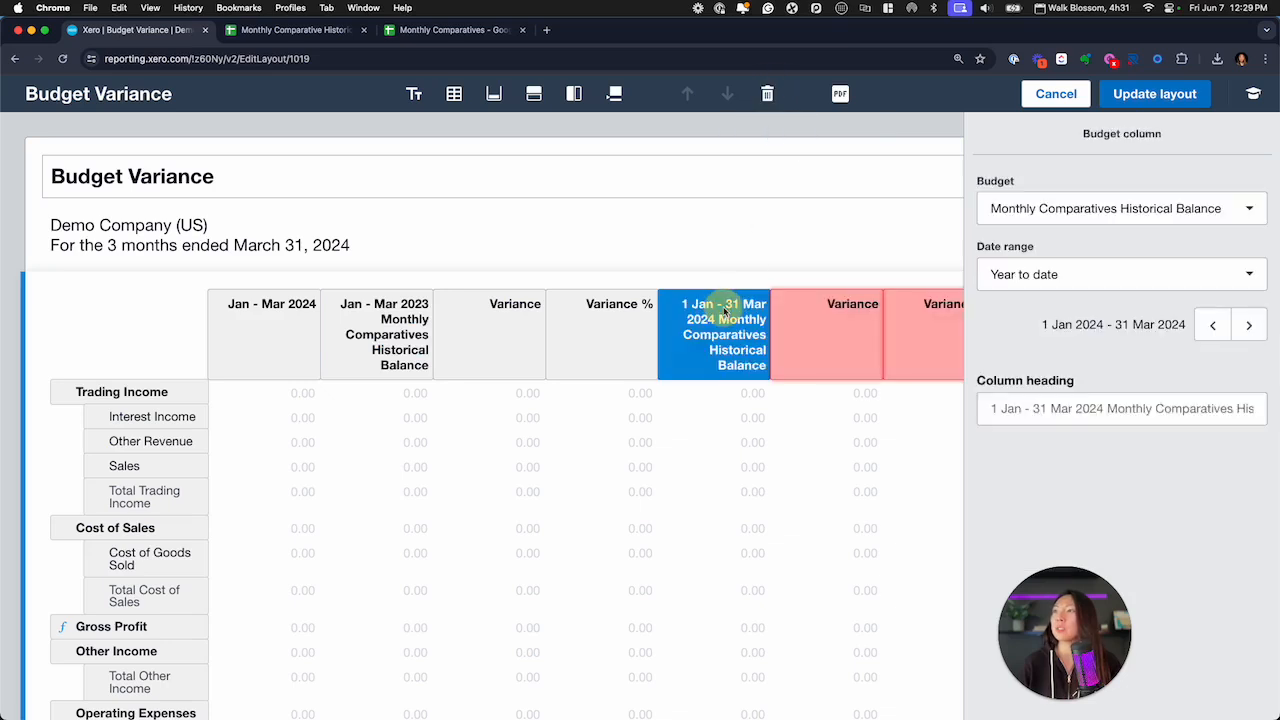
pyautogui.click(767, 93)
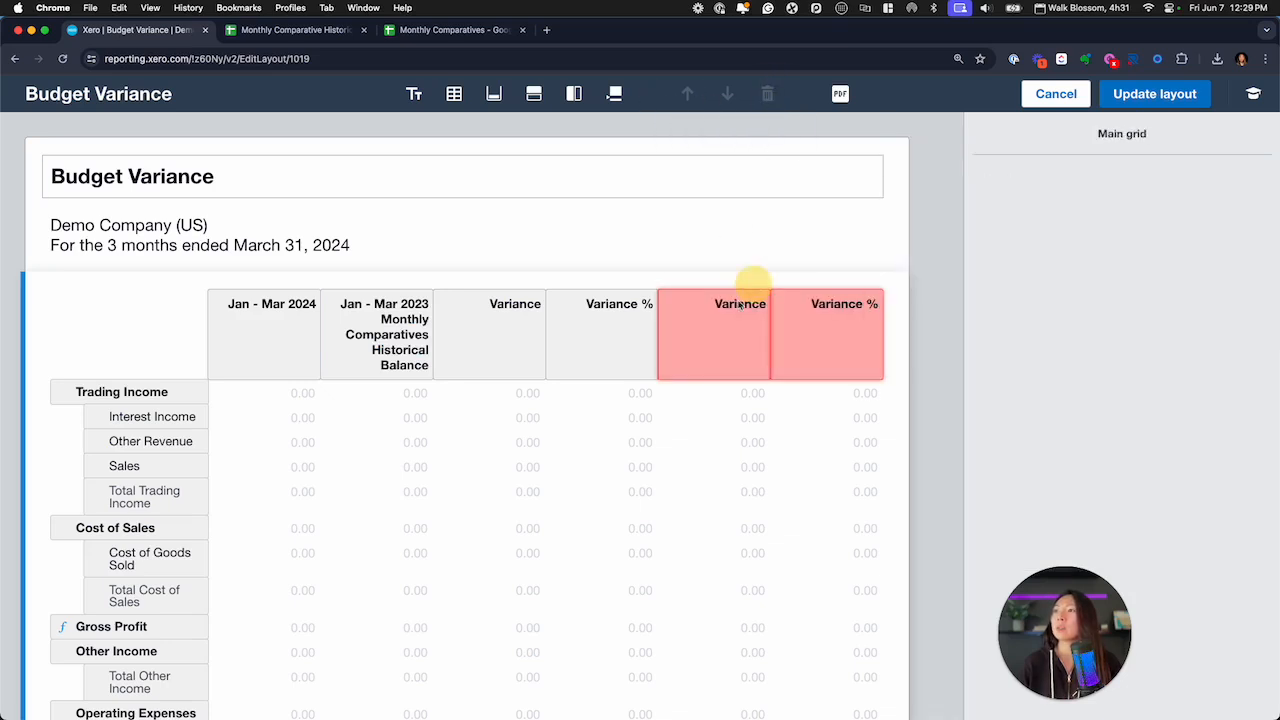
pyautogui.click(700, 336)
pyautogui.click(767, 93)
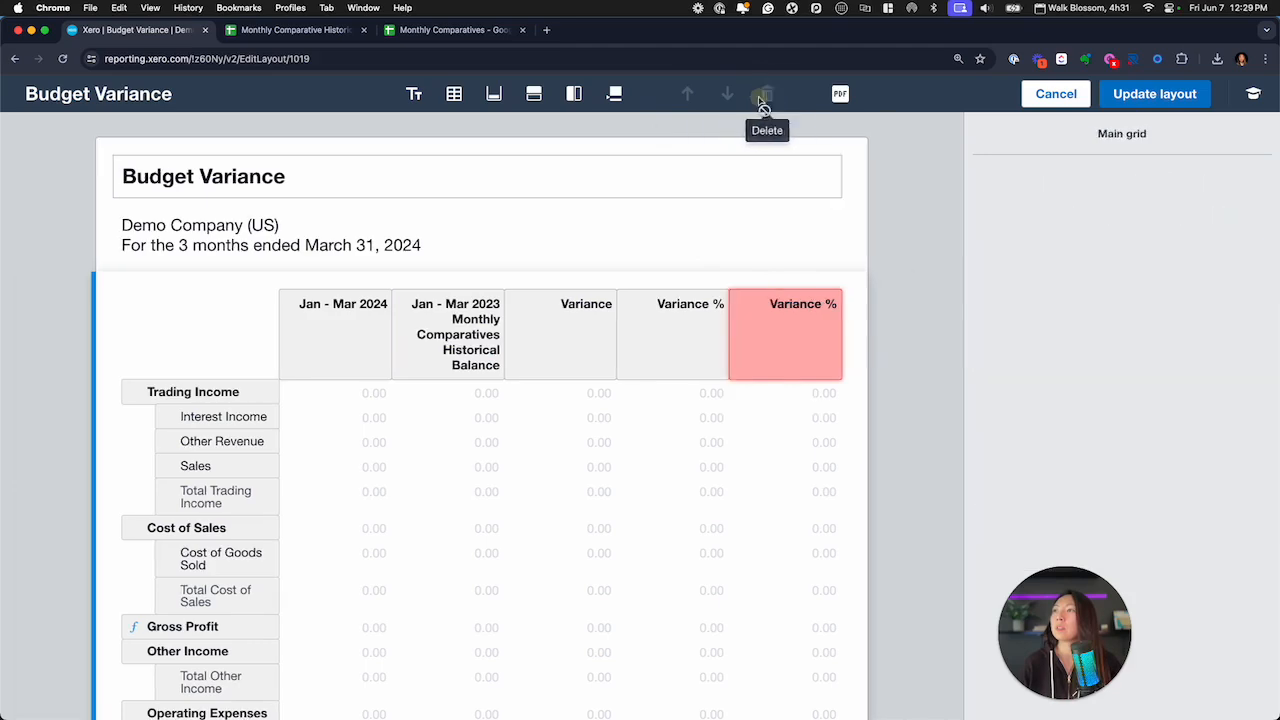
pyautogui.click(764, 312)
pyautogui.click(767, 93)
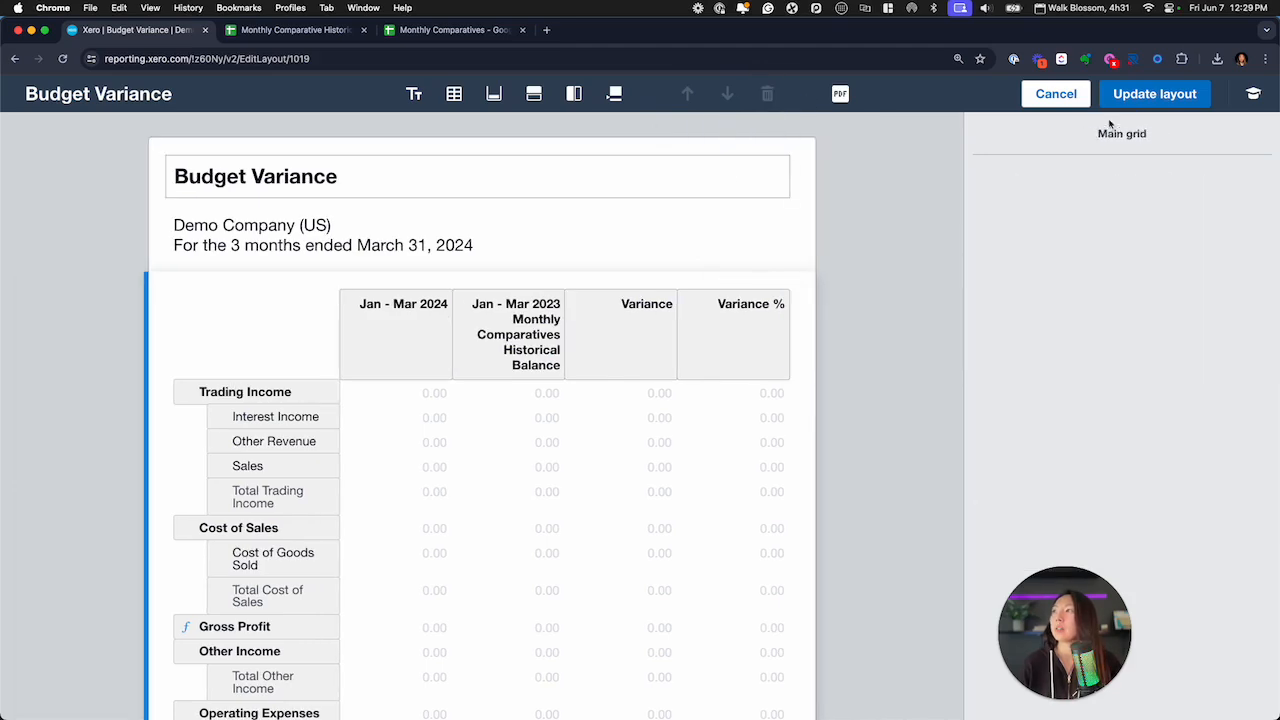
pyautogui.click(1125, 93)
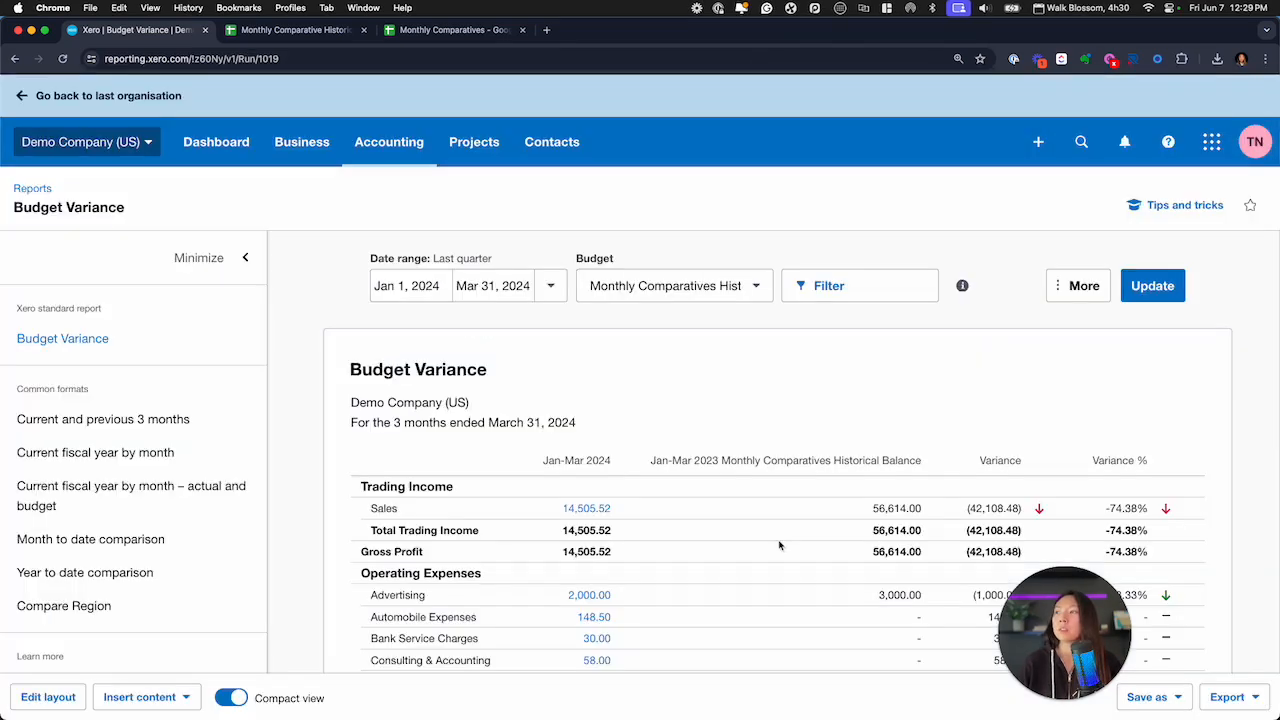
# Collapse the report formats sidebar and check the Jan-Mar 2023 historical balances for Sales and Advertising against the Jan-Mar 2024 actuals.
pyautogui.scroll(-1, 780, 545)
pyautogui.scroll(-1, 780, 545)
pyautogui.click(248, 166)
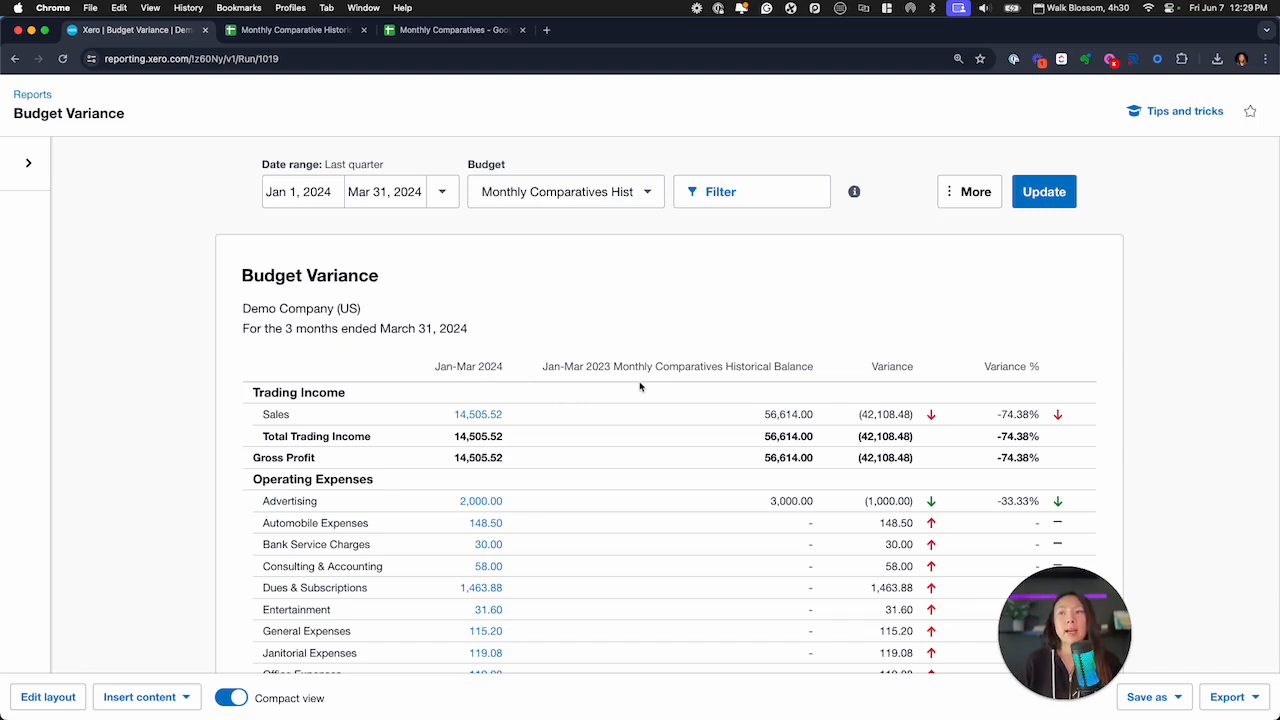
pyautogui.click(810, 414)
pyautogui.doubleClick(810, 414)
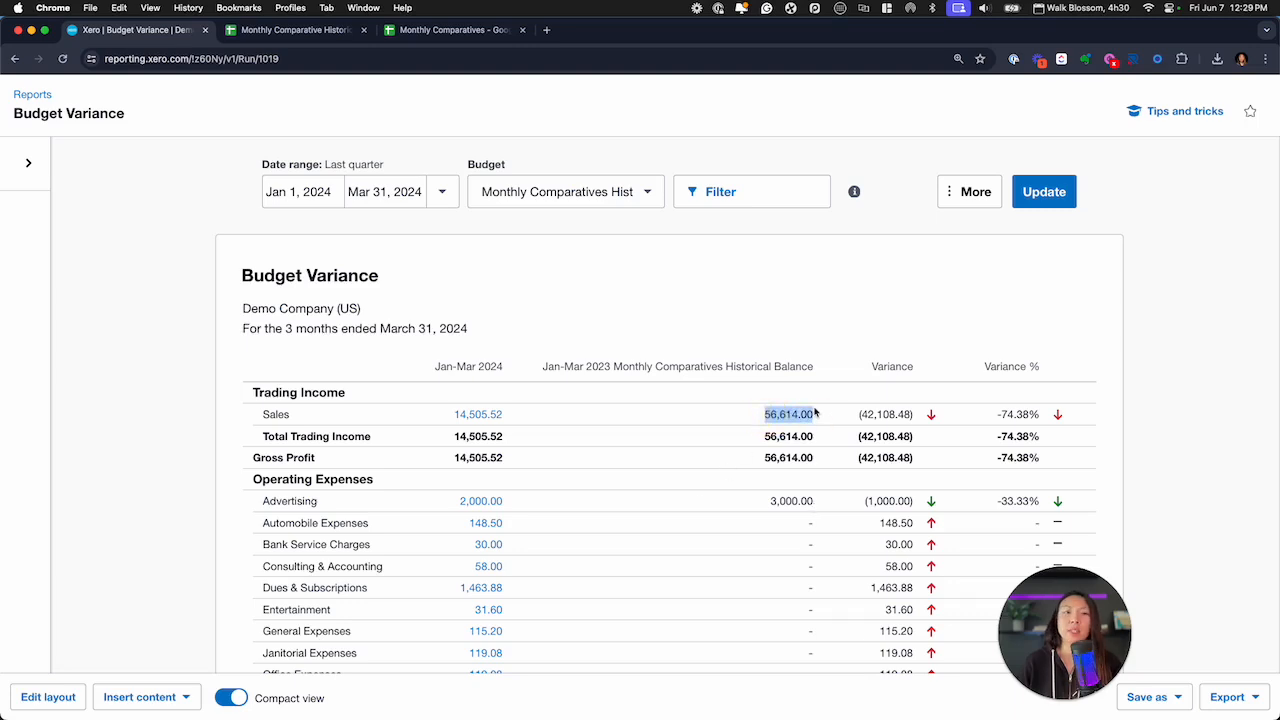
pyautogui.doubleClick(800, 501)
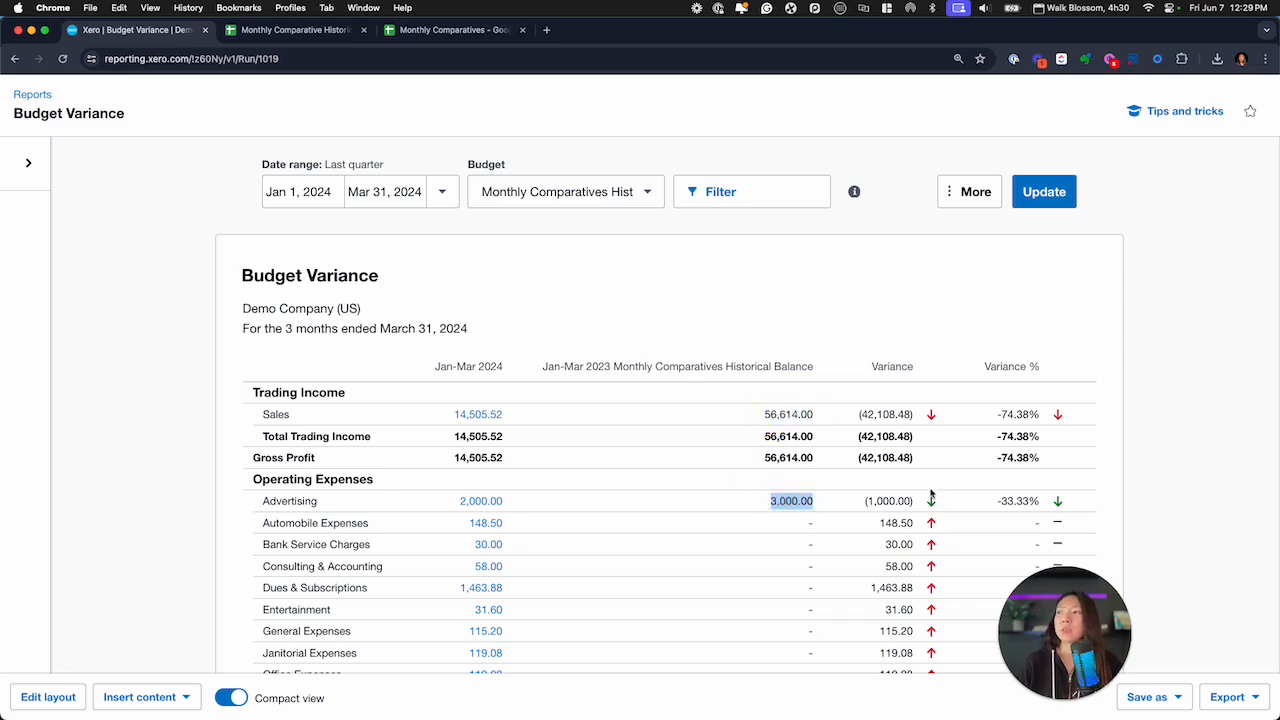